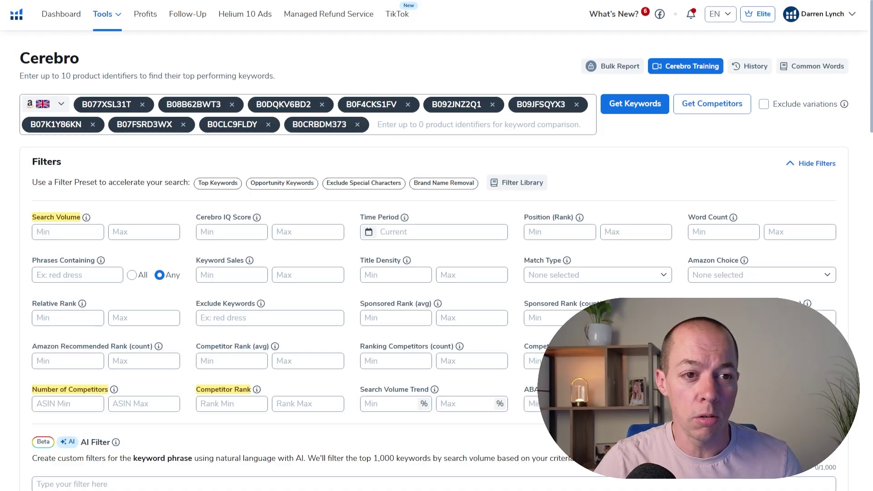
Run Xray on the Amazon.co.uk 'chopping board' results and maximise the panel.
key(ctrl+Tab)
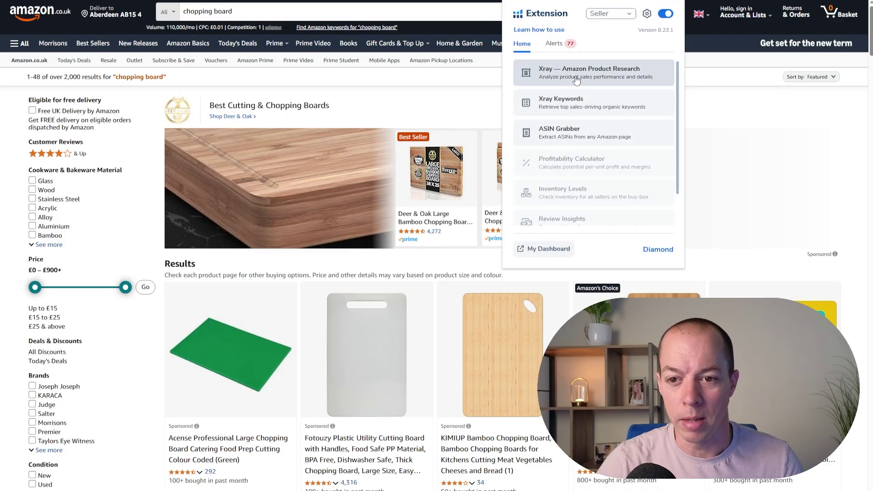
click(587, 69)
click(790, 35)
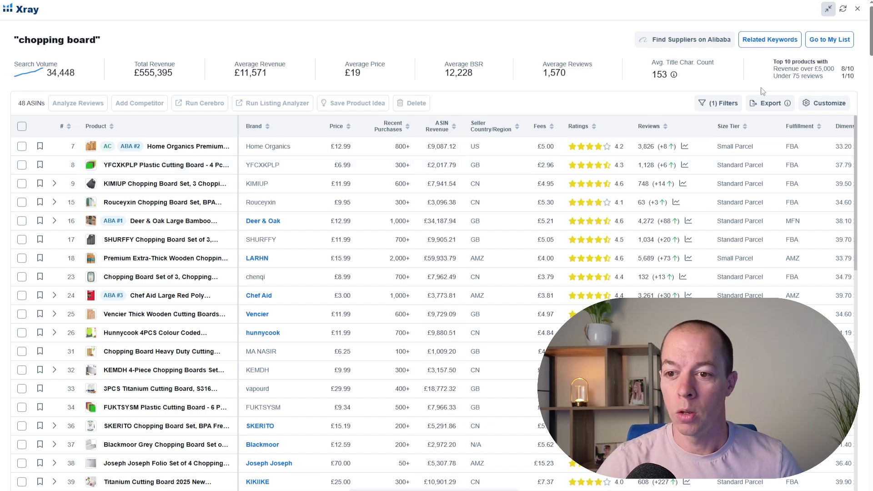
Check the Xray products in rows 7, 8, 9, 15 and 16.
click(719, 103)
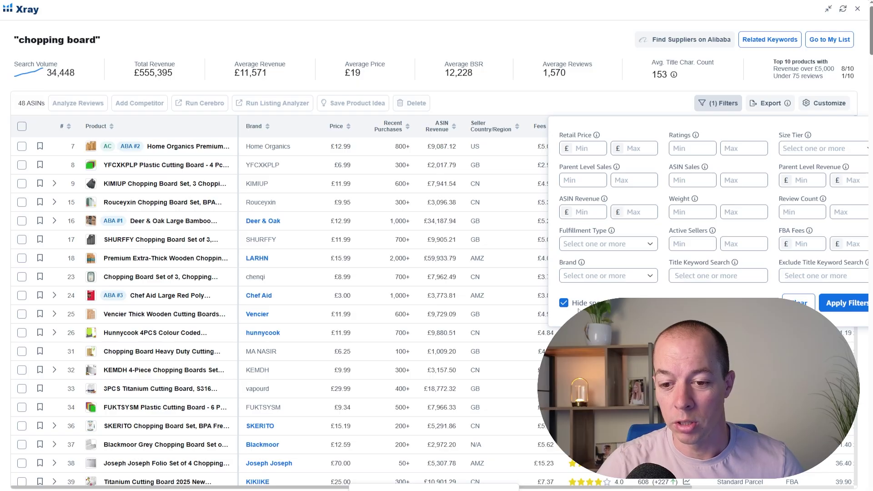
click(496, 136)
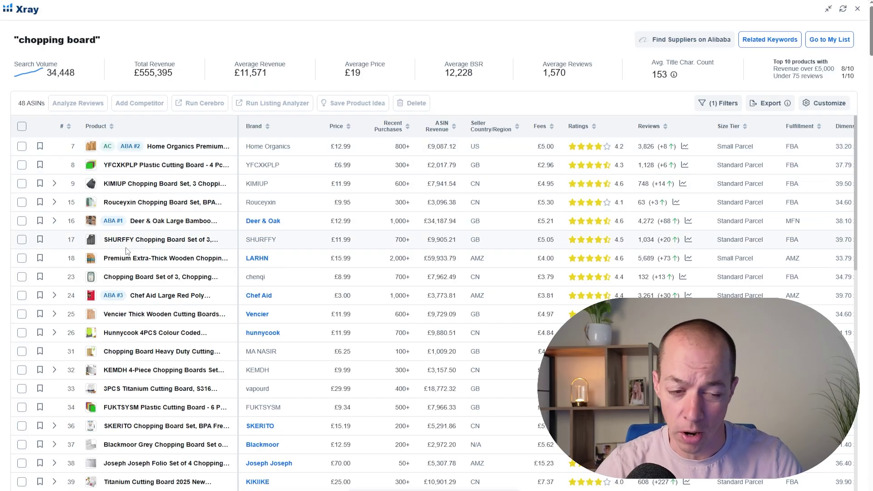
click(22, 145)
click(21, 165)
click(21, 183)
click(22, 202)
click(21, 220)
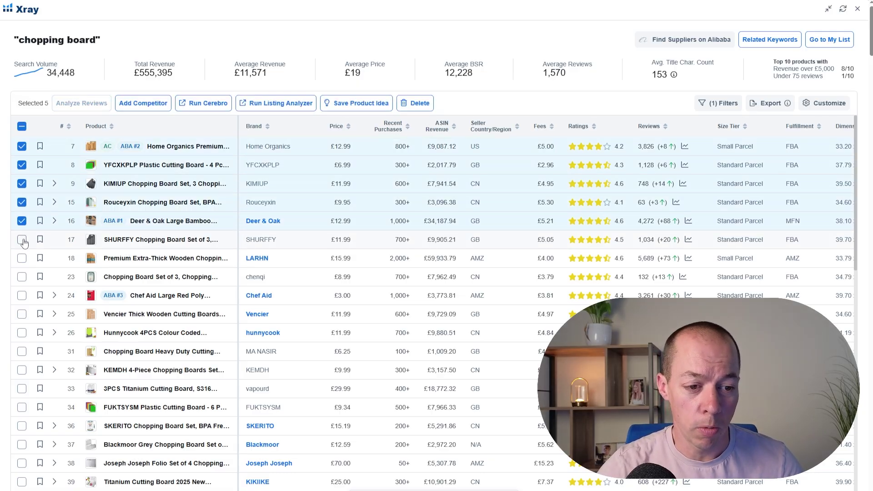
Check the Xray products in rows 17, 18, 23, 24 and 25.
click(21, 239)
click(22, 258)
click(22, 276)
click(22, 295)
click(22, 314)
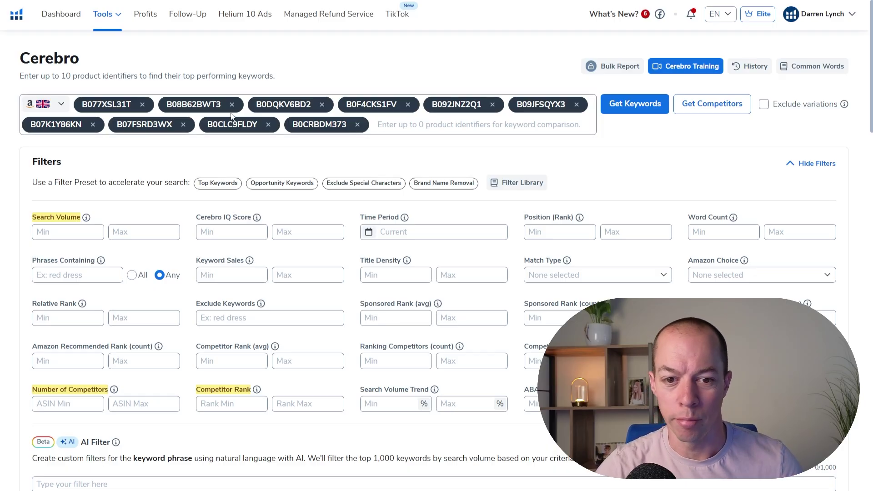
Get keywords for the ten ASINs and review the 2,288 Cerebro results.
click(627, 106)
scroll(247, 233, down, 7)
scroll(130, 322, up, 1)
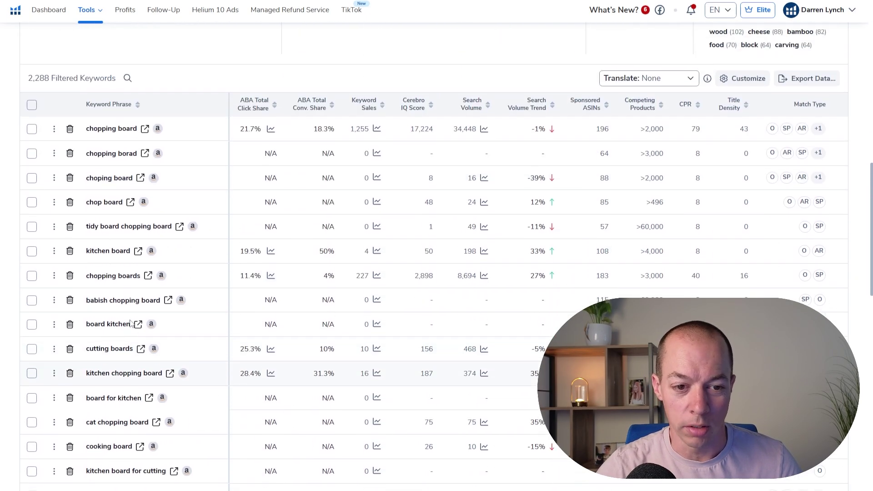
mouse_move(131, 323)
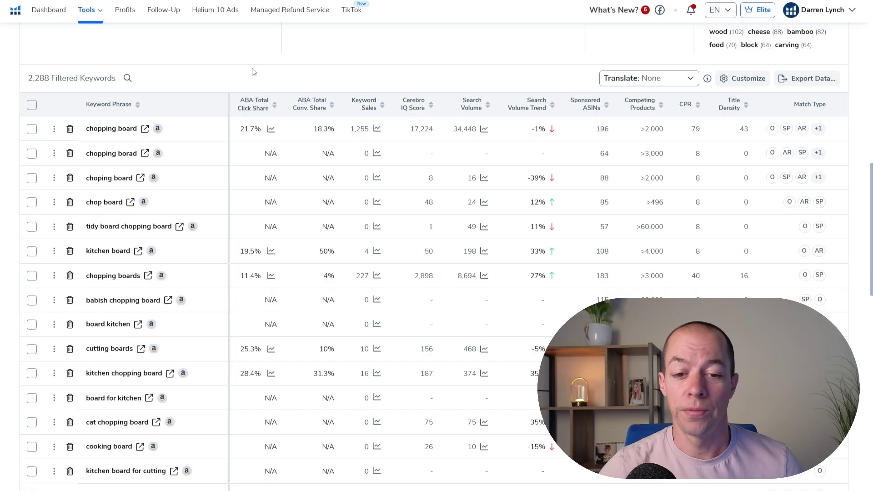
scroll(254, 72, up, 12)
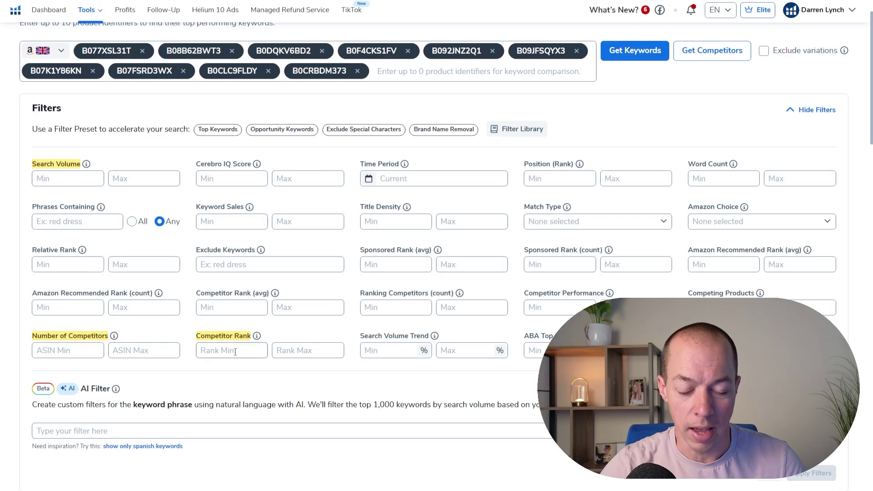
scroll(136, 209, up, 2)
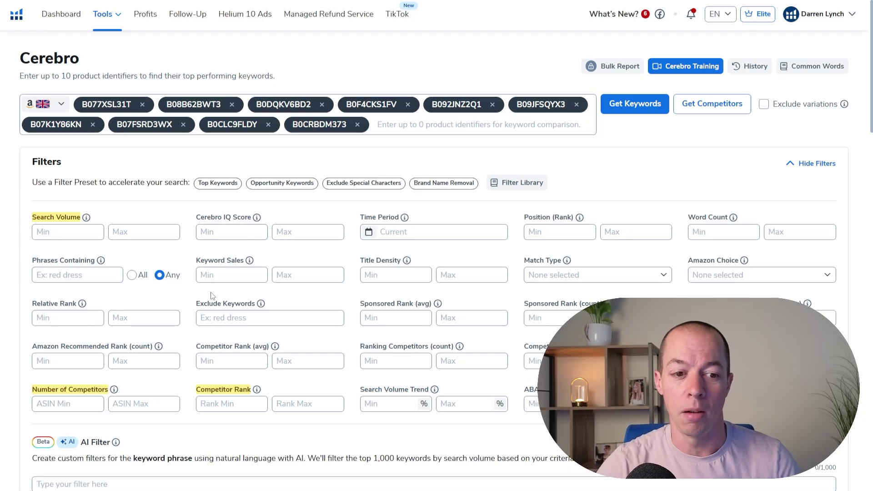
scroll(223, 306, down, 4)
scroll(130, 196, up, 1)
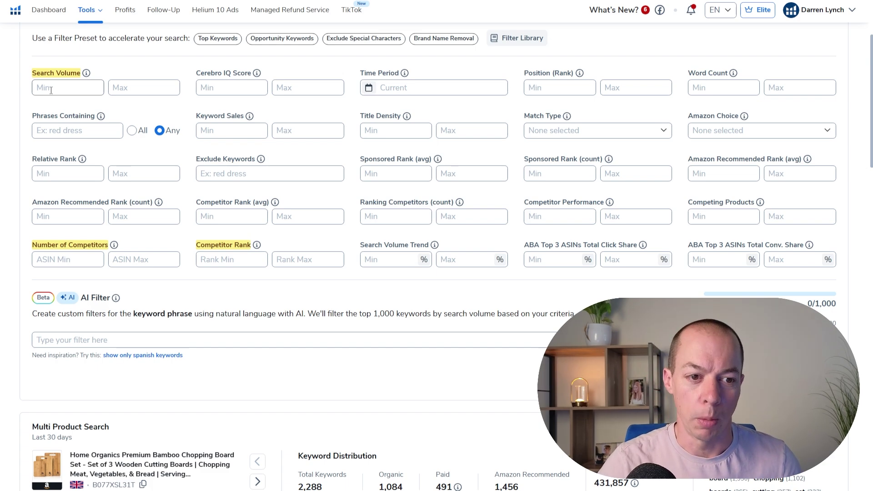
Enter 200 as the Cerebro Search Volume minimum.
click(51, 90)
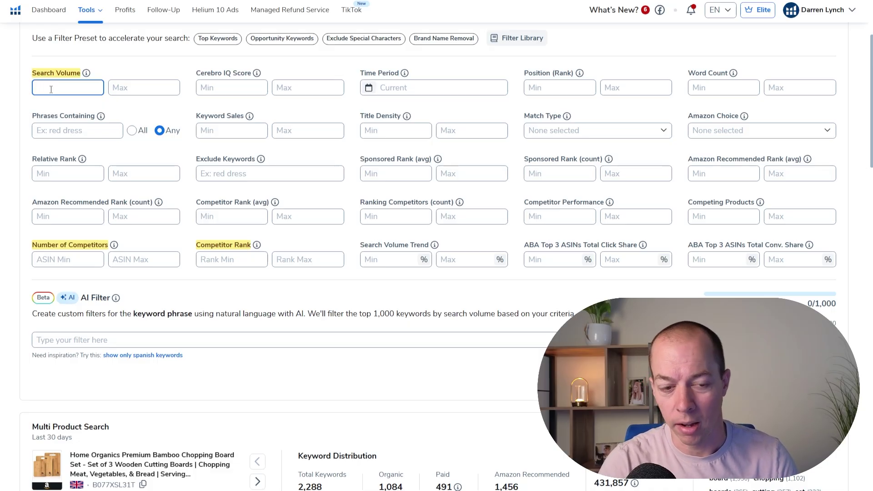
text(200)
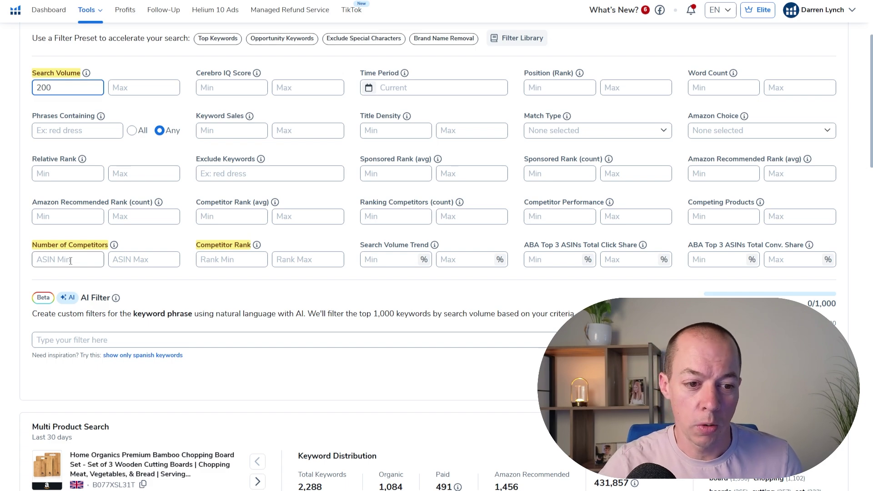
Set Number of Competitors minimum to 3 and Competitor Rank maximum to 20.
click(53, 260)
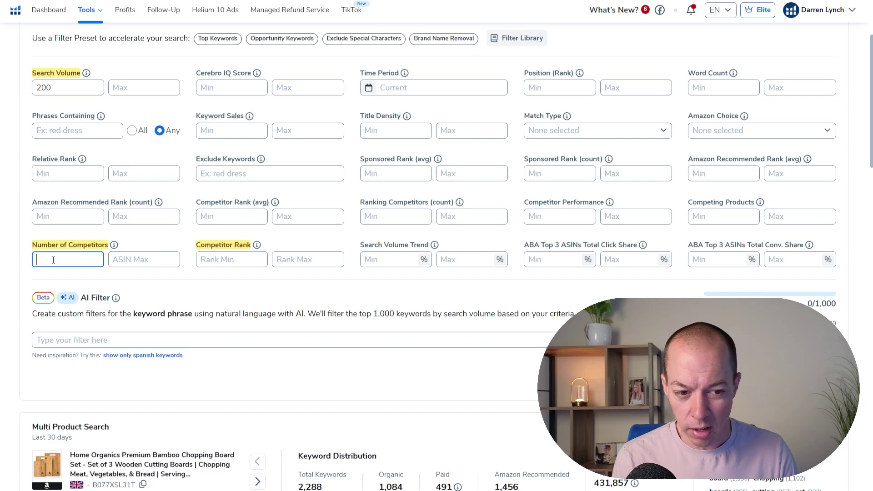
text(3)
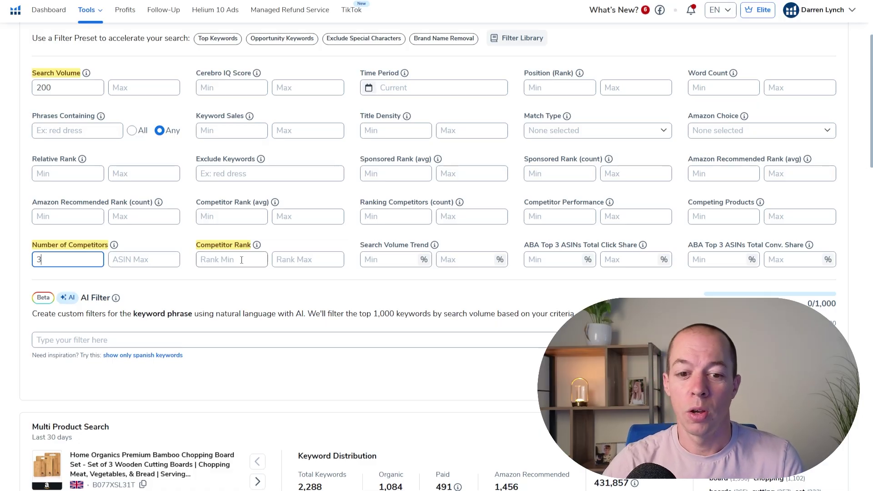
click(295, 261)
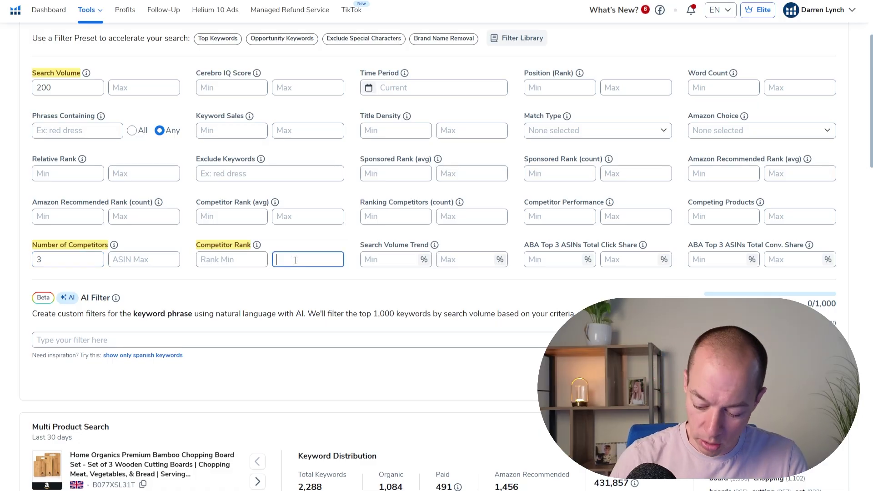
text(20)
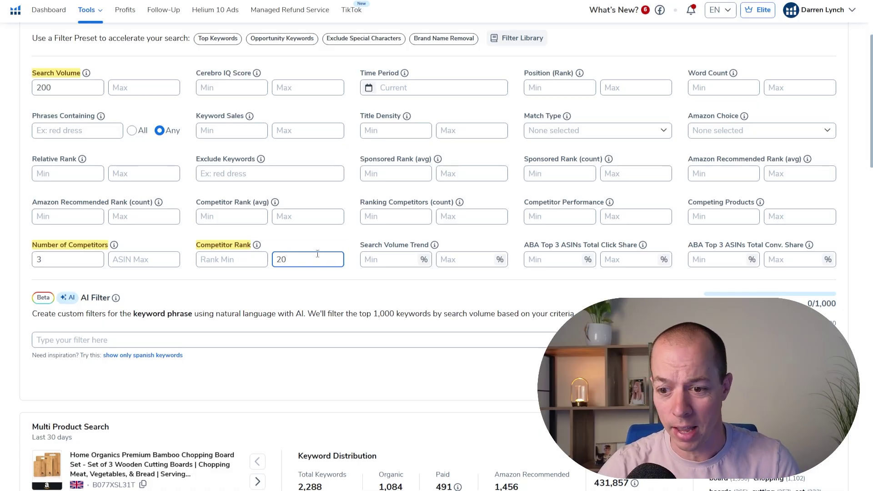
scroll(545, 281, down, 3)
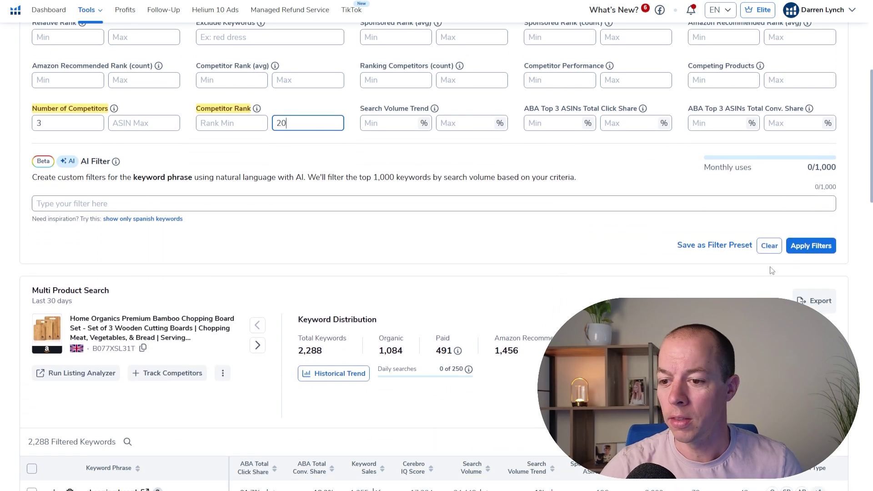
Apply the Cerebro filters and browse the filtered keyword list.
click(808, 250)
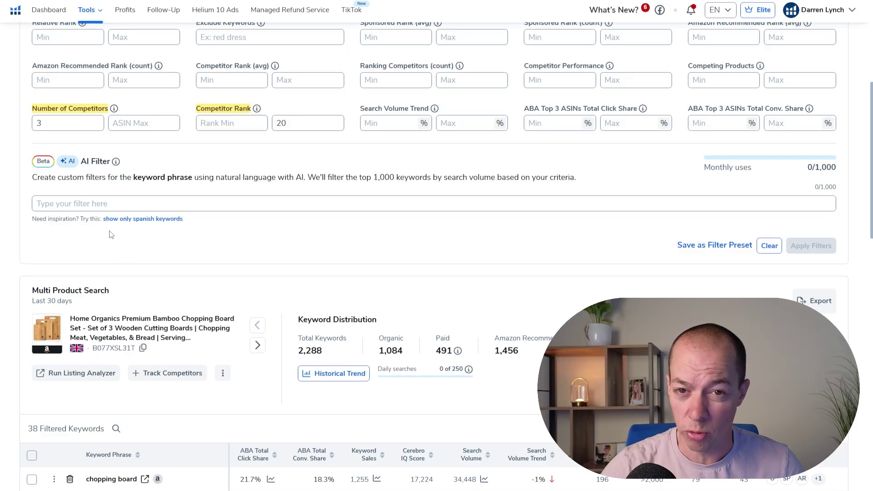
scroll(113, 232, down, 5)
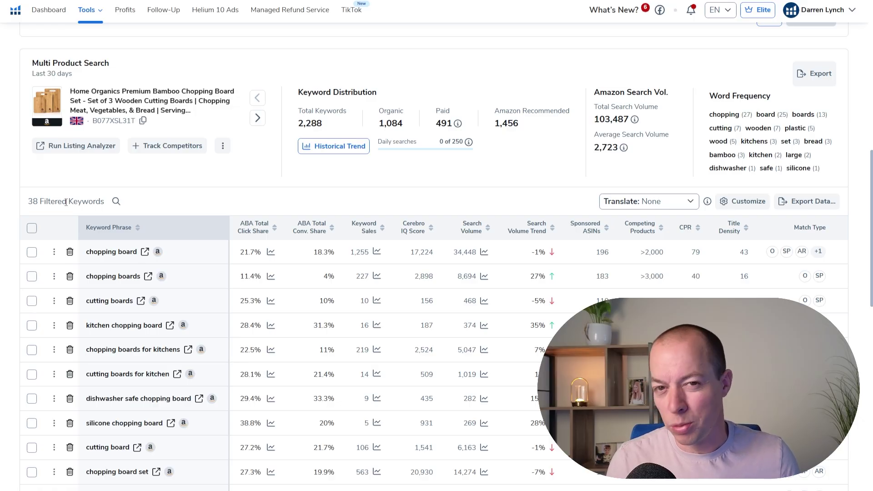
scroll(359, 129, up, 8)
scroll(309, 376, down, 6)
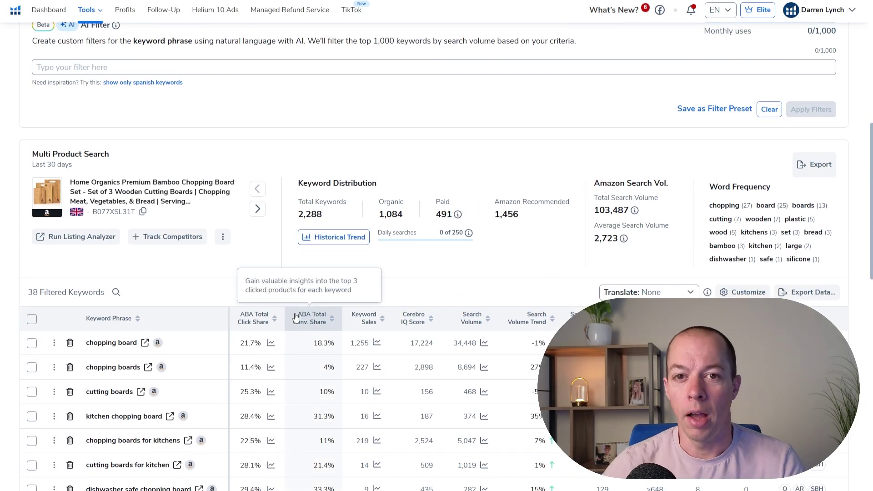
scroll(223, 220, down, 4)
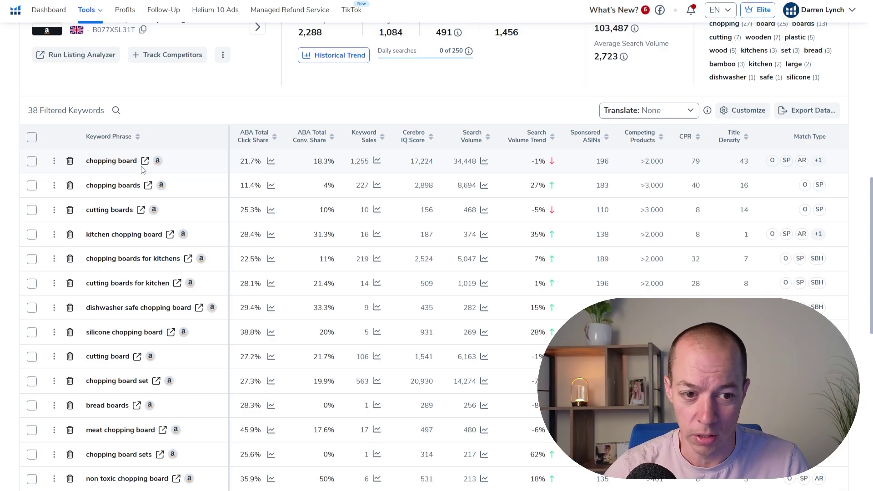
scroll(142, 170, down, 2)
scroll(80, 91, up, 2)
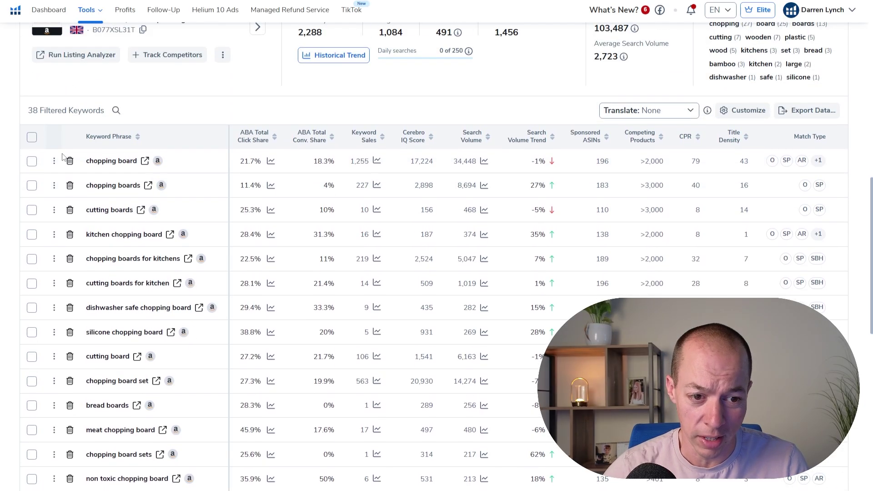
Show the Top 10 Ranked Products card for 'cutting board'.
mouse_move(109, 161)
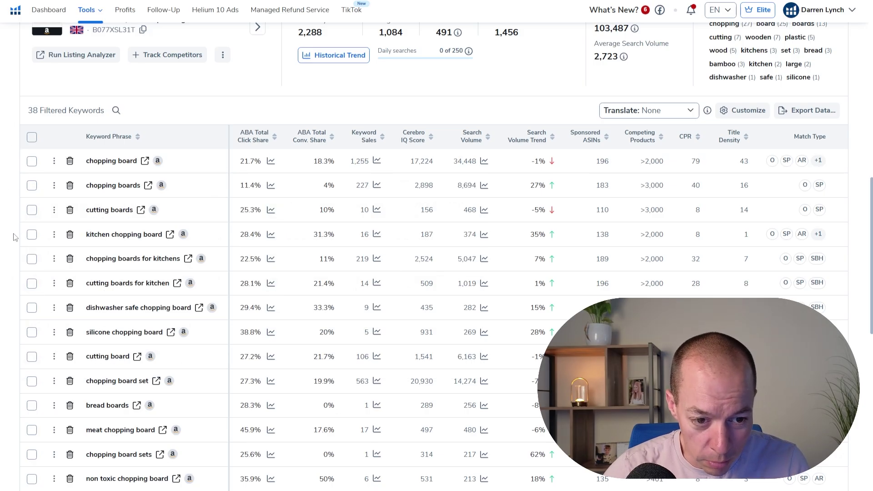
scroll(15, 234, down, 3)
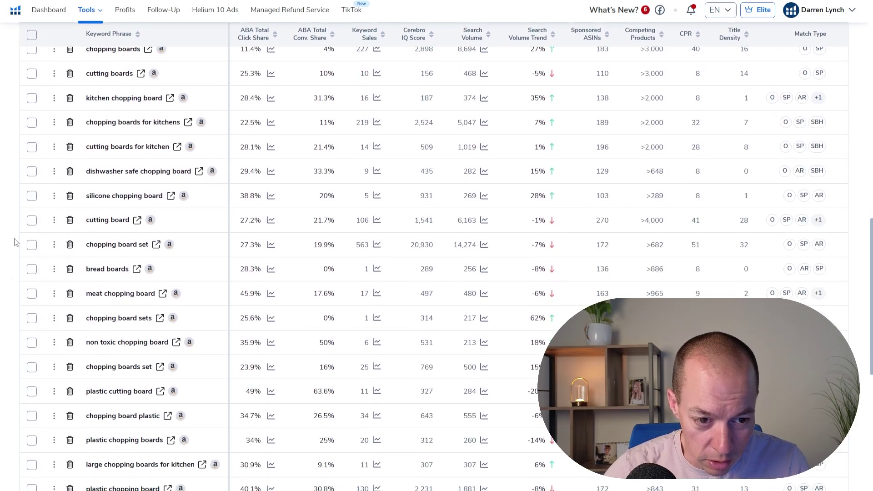
scroll(15, 218, down, 1)
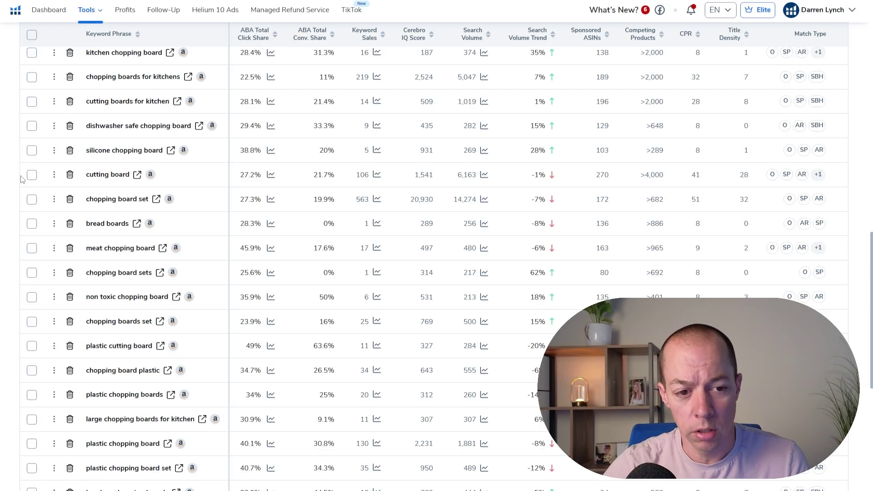
mouse_move(136, 177)
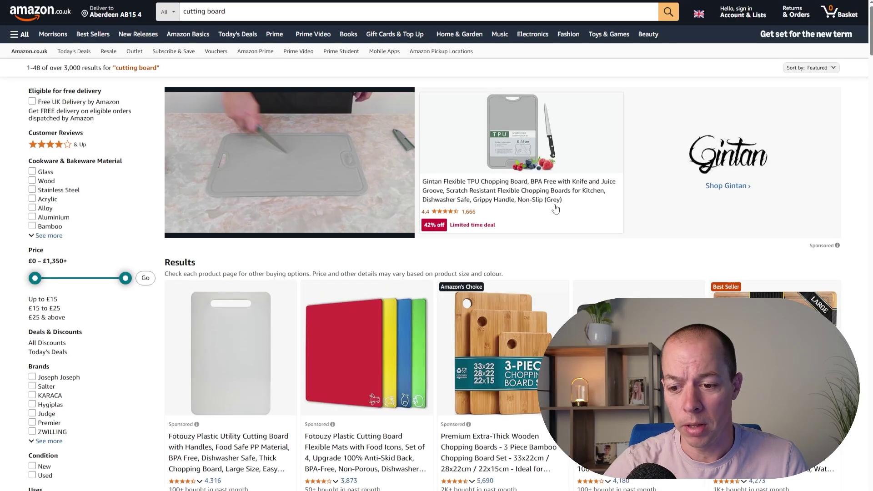
Review the cutting board results, then open Amazon.co.uk results for 'bread boards'.
scroll(181, 295, down, 3)
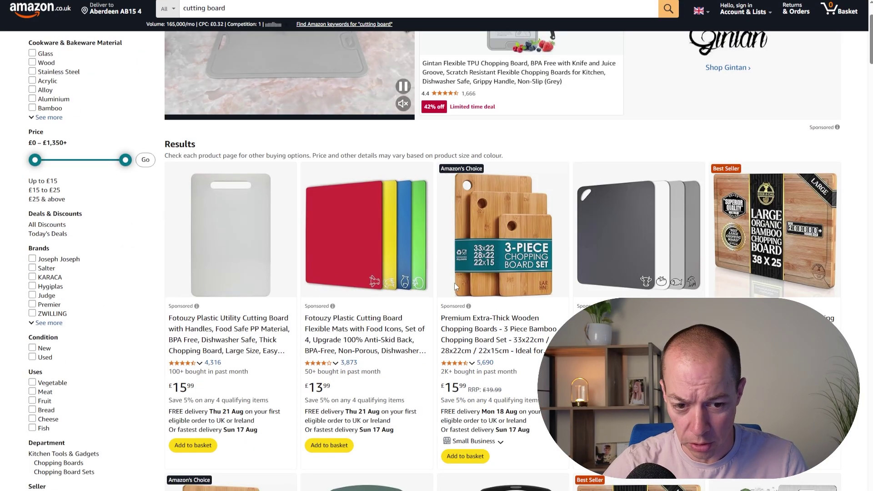
scroll(181, 296, down, 7)
scroll(281, 307, down, 3)
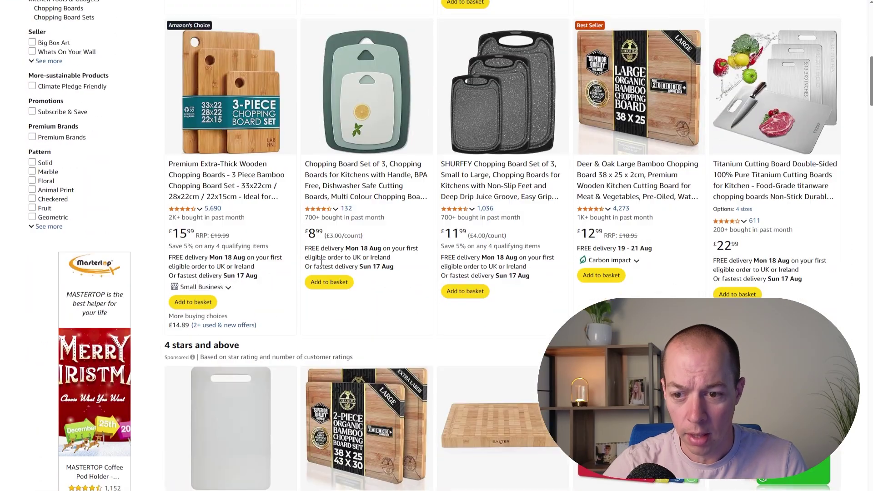
scroll(739, 152, down, 2)
scroll(739, 152, down, 4)
scroll(740, 152, up, 3)
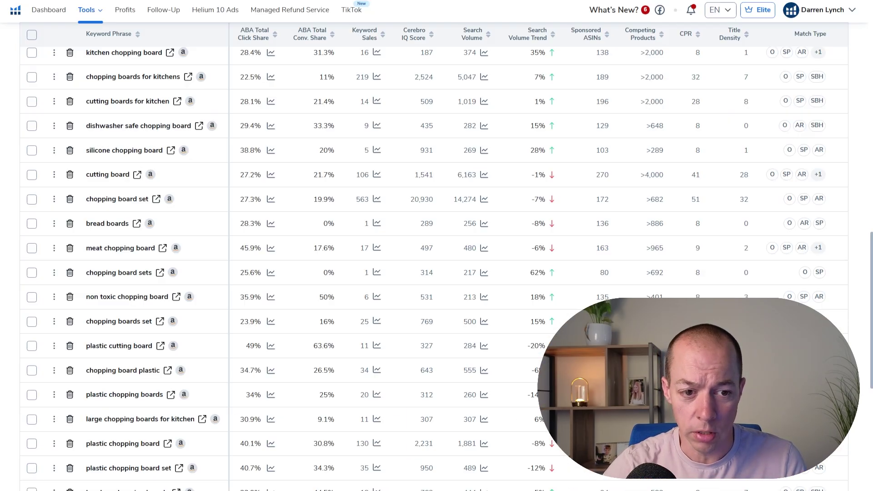
click(136, 224)
scroll(695, 292, down, 10)
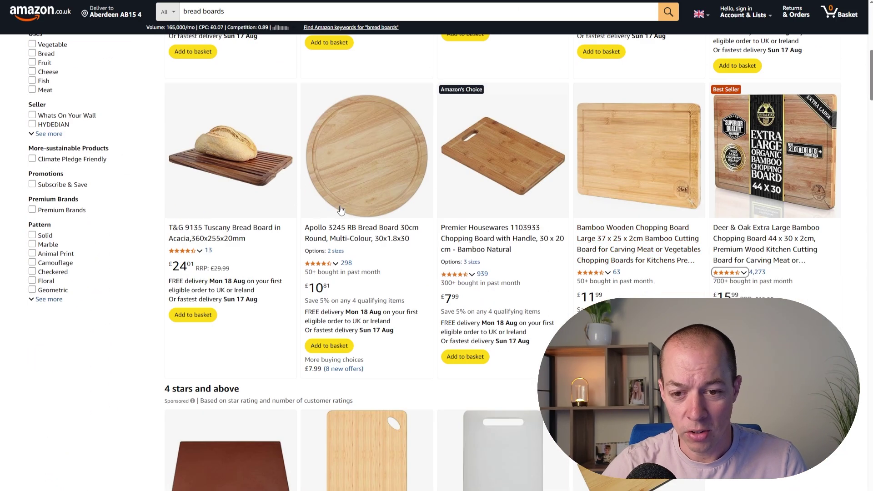
scroll(609, 205, down, 7)
scroll(608, 205, down, 10)
scroll(671, 256, down, 5)
scroll(708, 293, up, 12)
scroll(708, 293, up, 13)
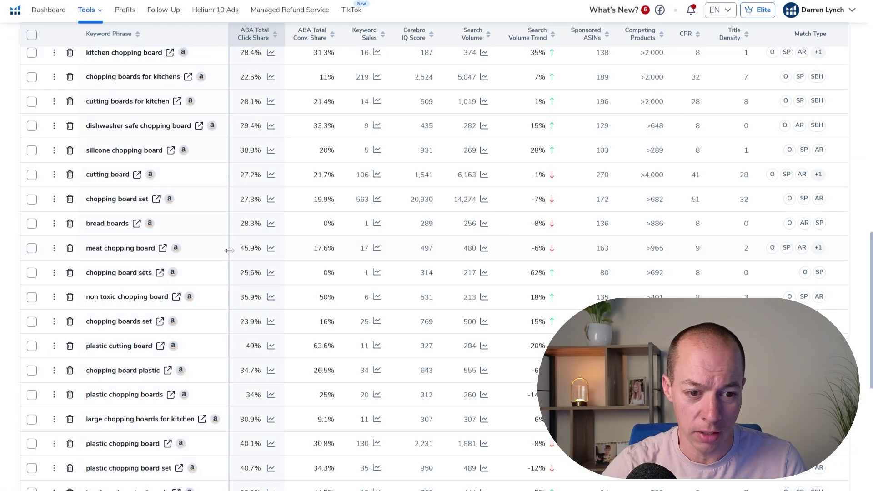
Delete the 'bread boards' keyword, leaving 38 filtered keywords in Cerebro.
scroll(54, 174, down, 3)
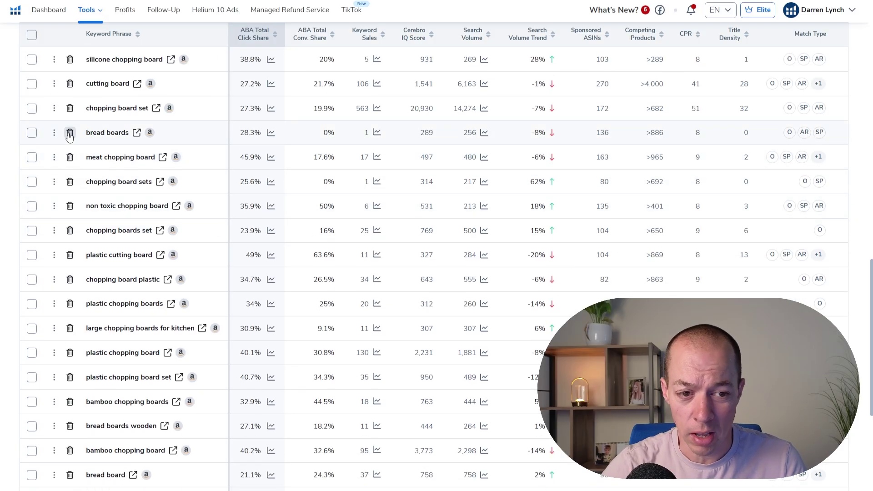
click(69, 133)
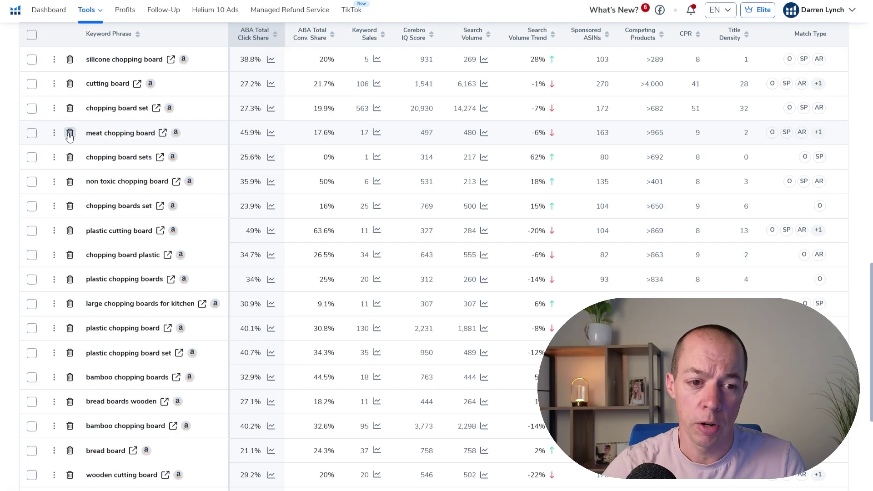
scroll(73, 142, down, 1)
scroll(73, 142, down, 3)
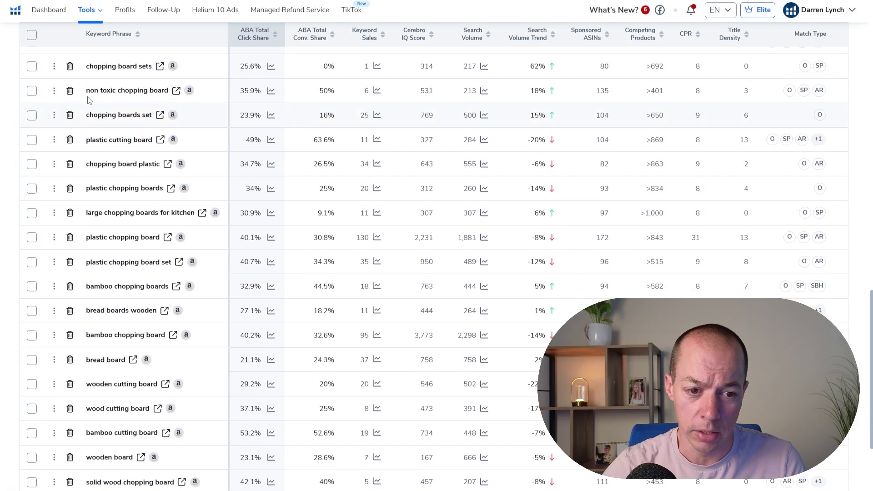
scroll(102, 139, down, 2)
scroll(102, 140, down, 5)
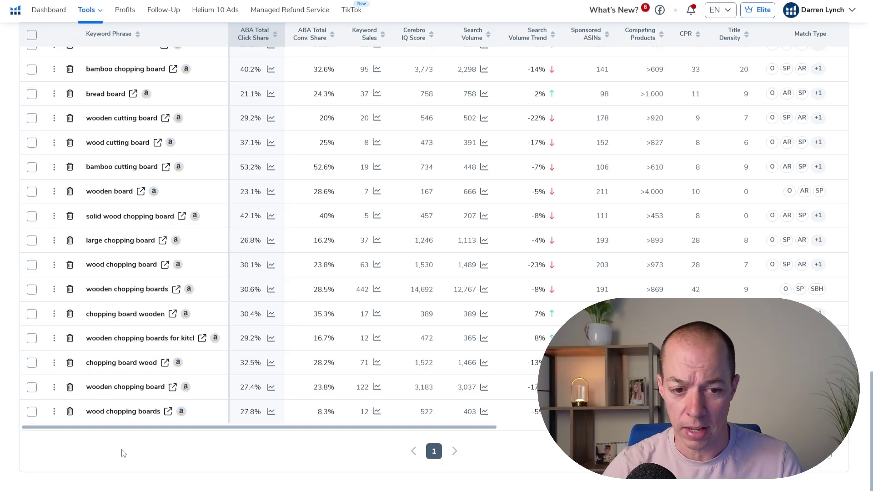
scroll(181, 406, up, 10)
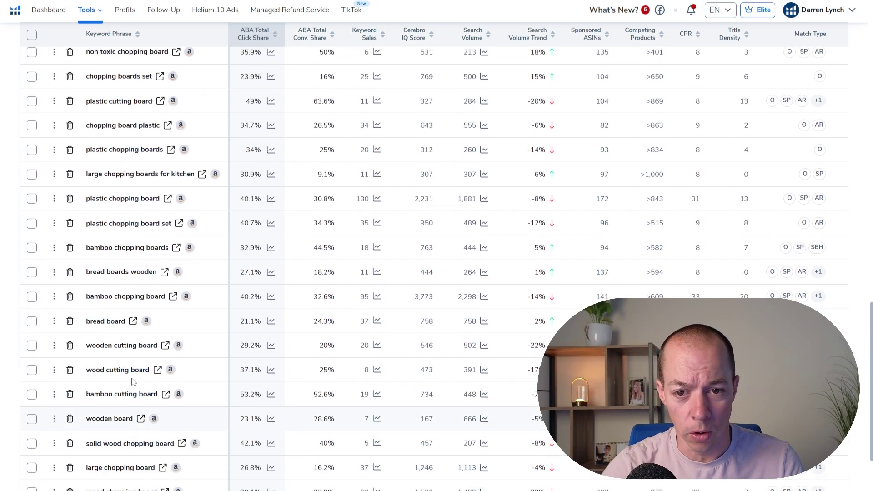
scroll(140, 359, up, 4)
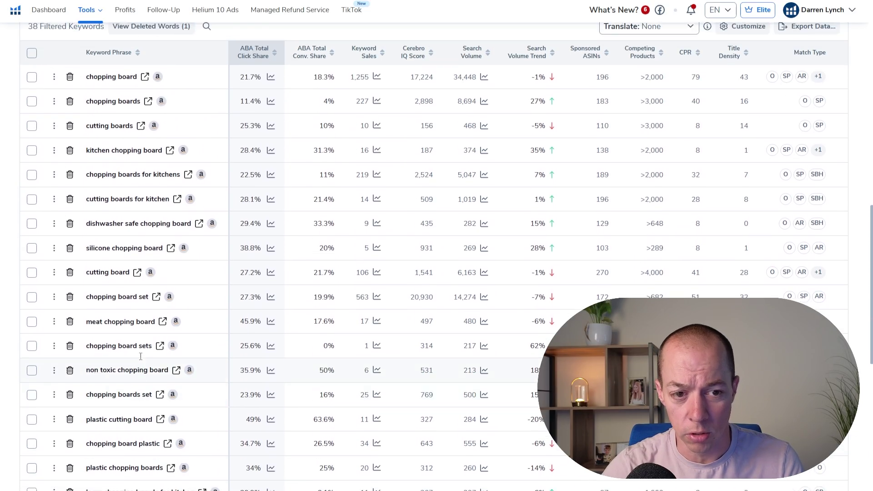
Sort the 37 keywords by Search Volume descending and review the list.
scroll(156, 200, up, 1)
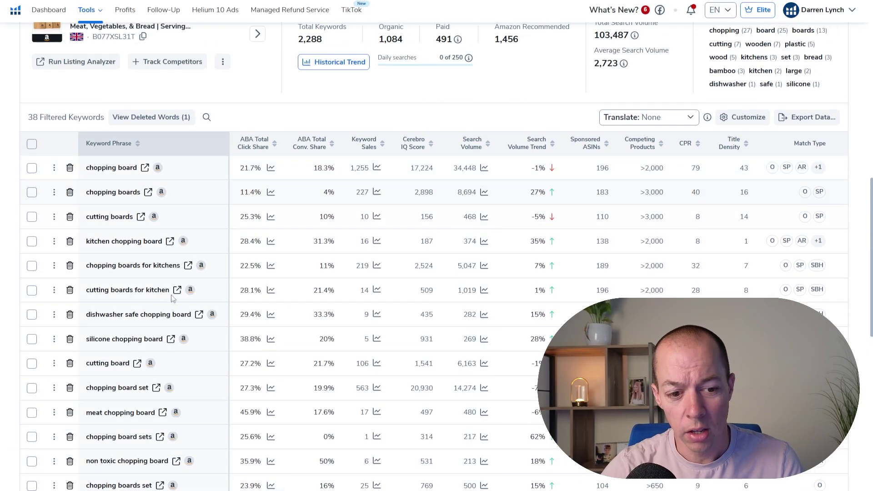
click(472, 144)
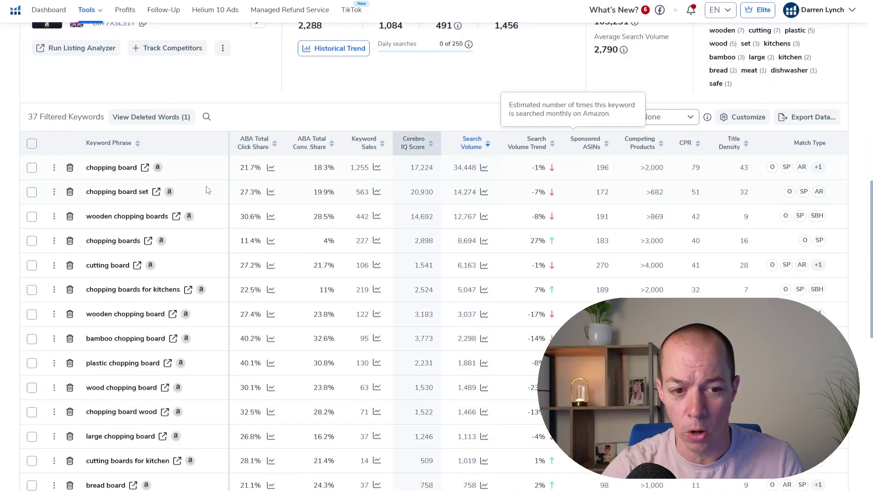
mouse_move(121, 167)
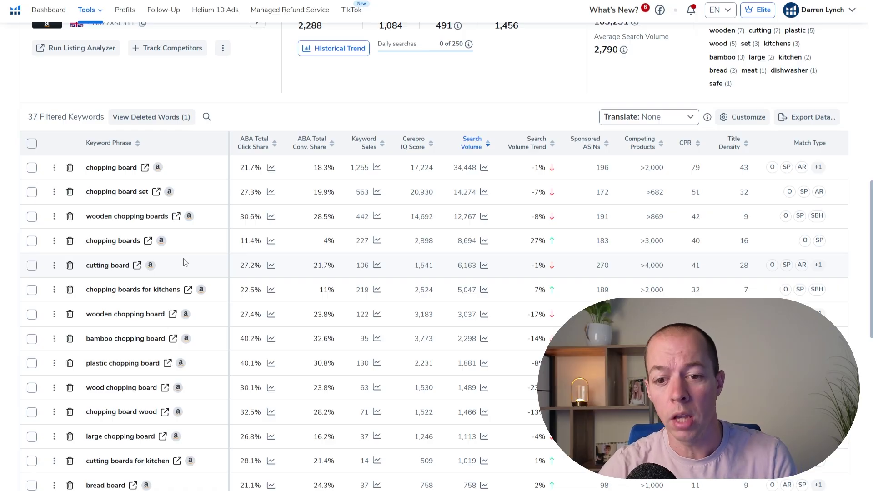
scroll(226, 258, down, 10)
scroll(412, 287, down, 2)
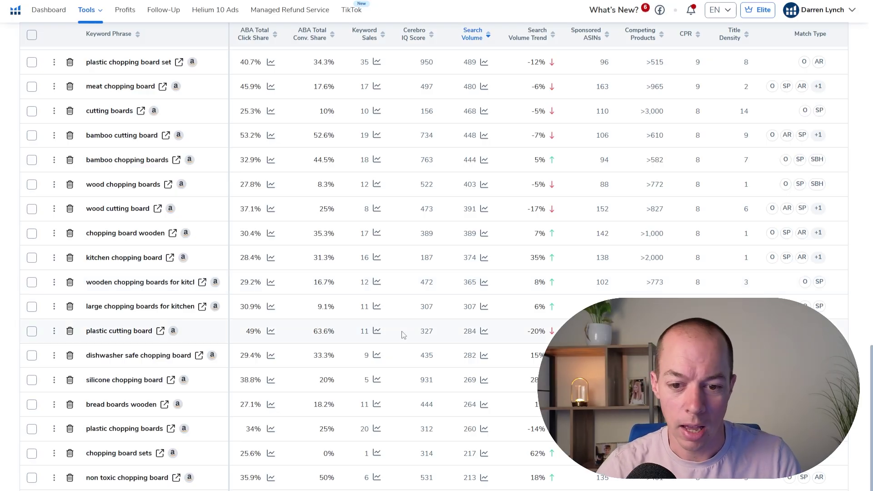
scroll(405, 332, up, 9)
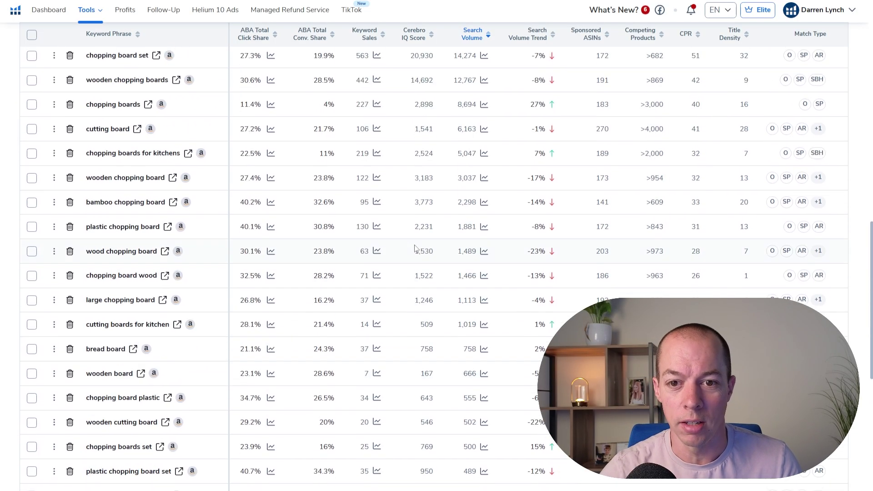
scroll(414, 248, up, 5)
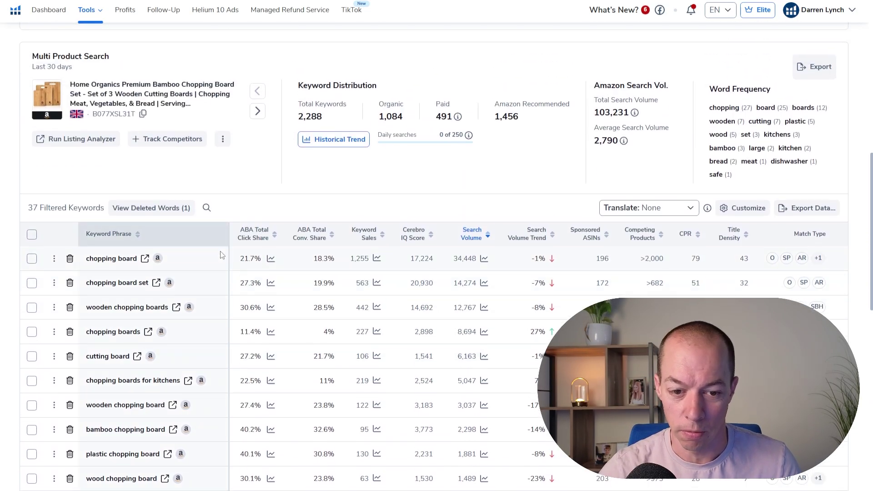
scroll(213, 217, down, 3)
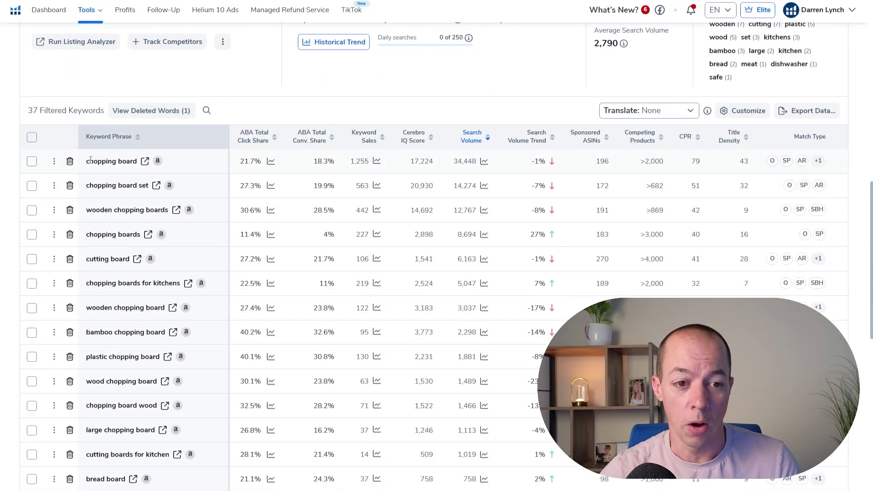
scroll(113, 146, down, 1)
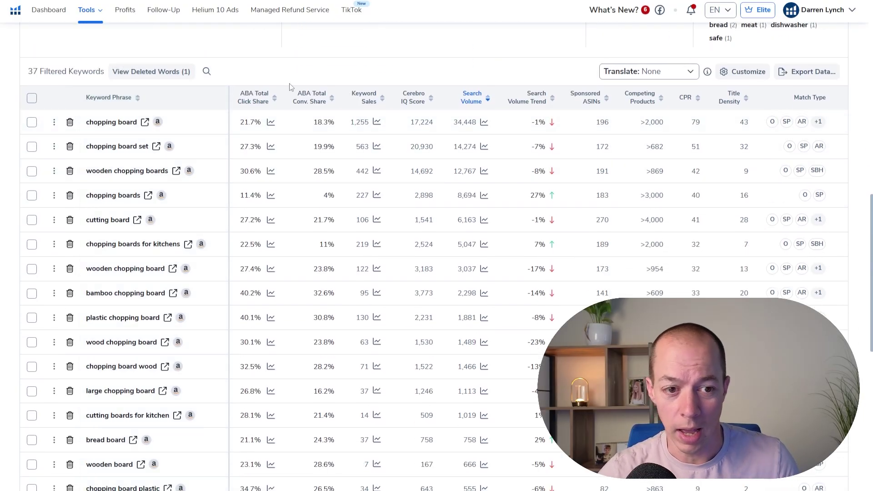
scroll(289, 83, up, 1)
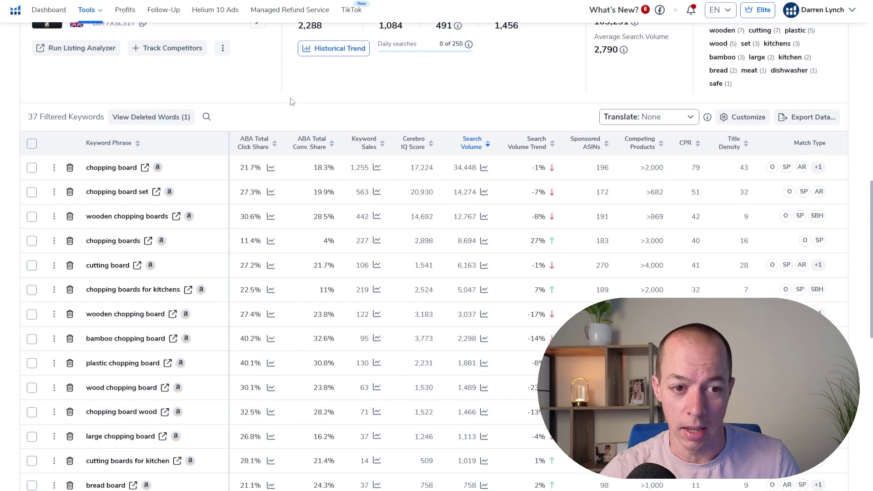
Show 150 rows per page and select all 37 Cerebro keywords.
click(32, 144)
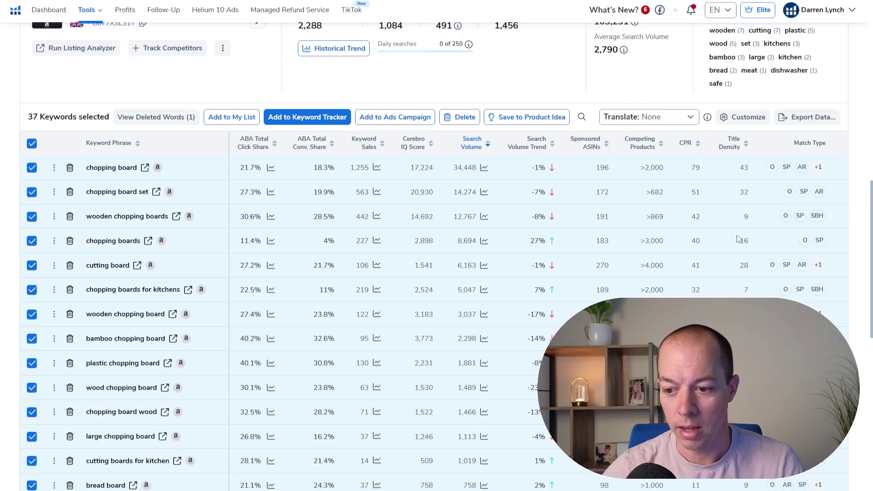
scroll(659, 229, down, 5)
scroll(763, 236, down, 8)
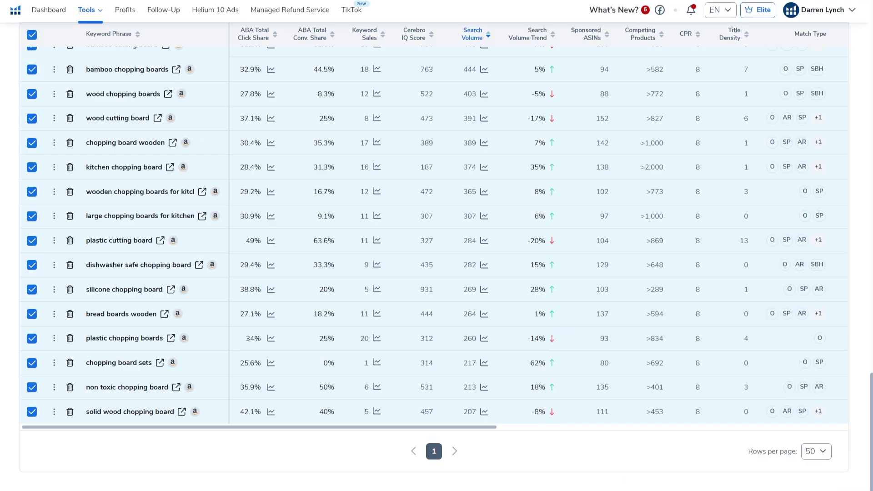
click(823, 453)
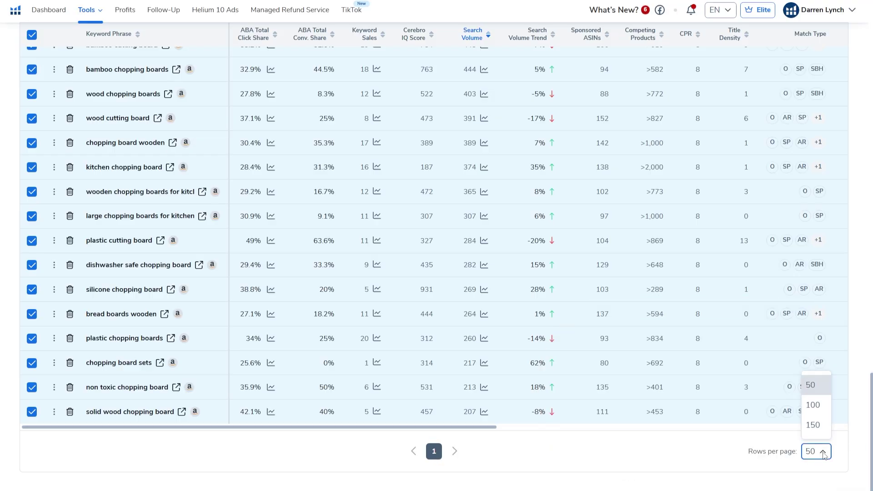
click(813, 425)
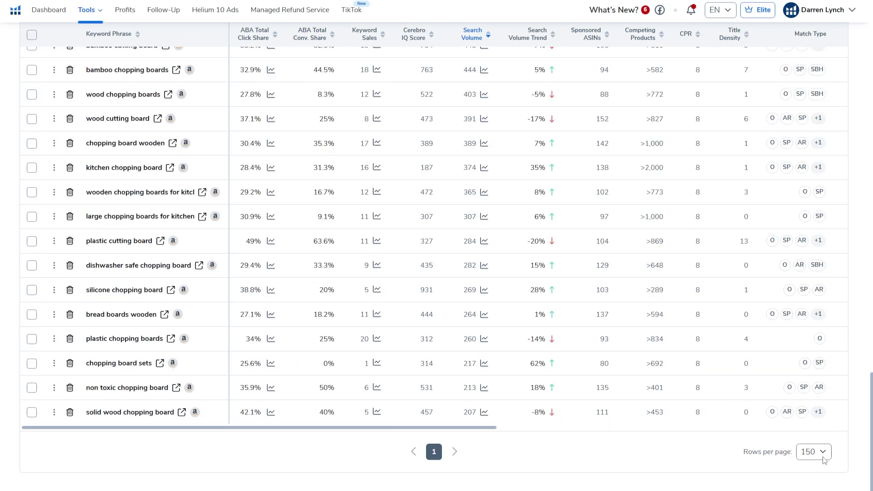
scroll(180, 310, up, 20)
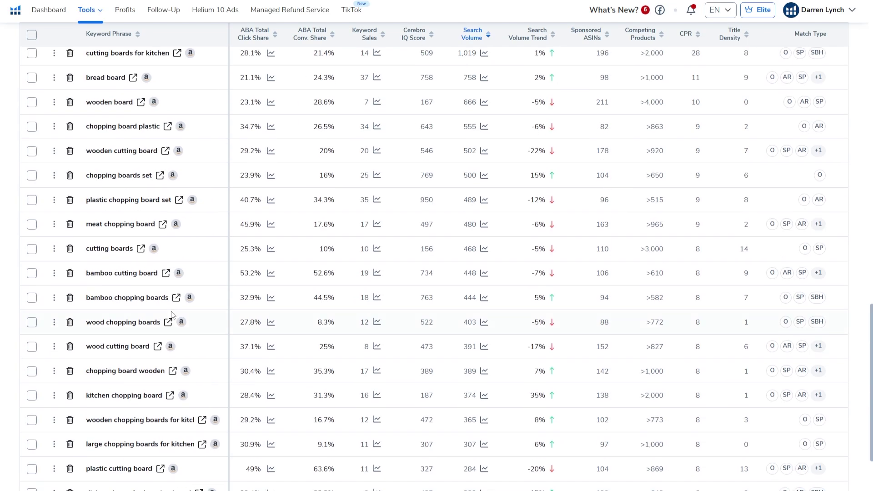
click(32, 281)
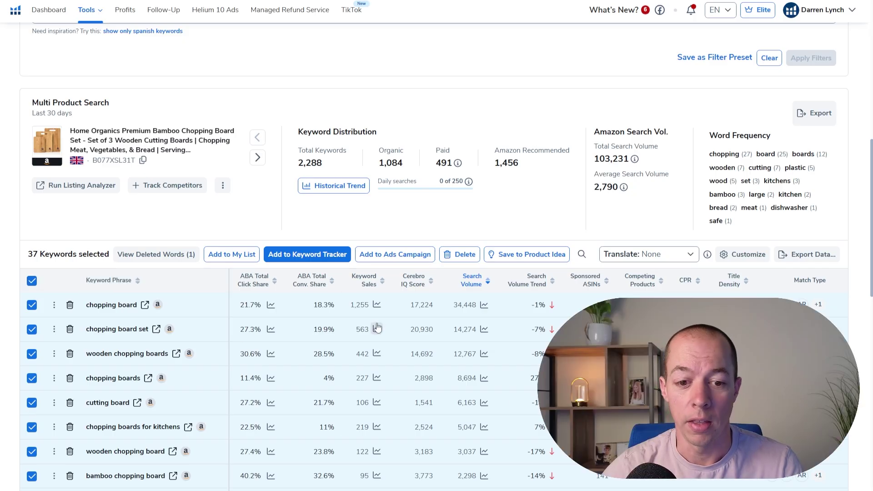
Create a My List folder named 'Chopping Board Keywords' and add the 37 selected keywords to it.
click(232, 256)
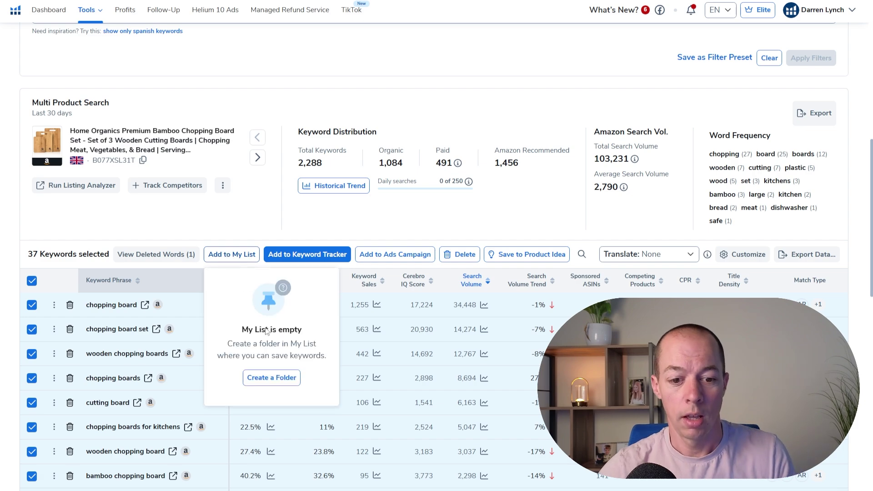
click(271, 378)
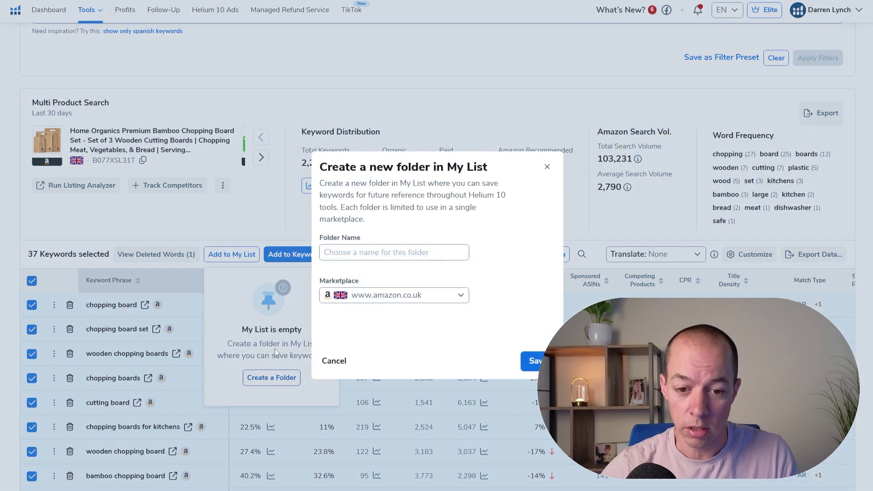
click(352, 253)
text(C)
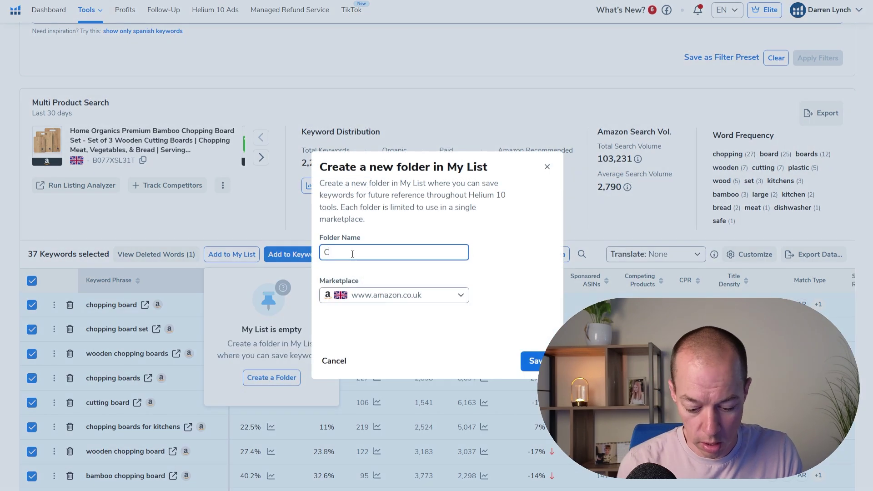
text(hopping Board Keywords)
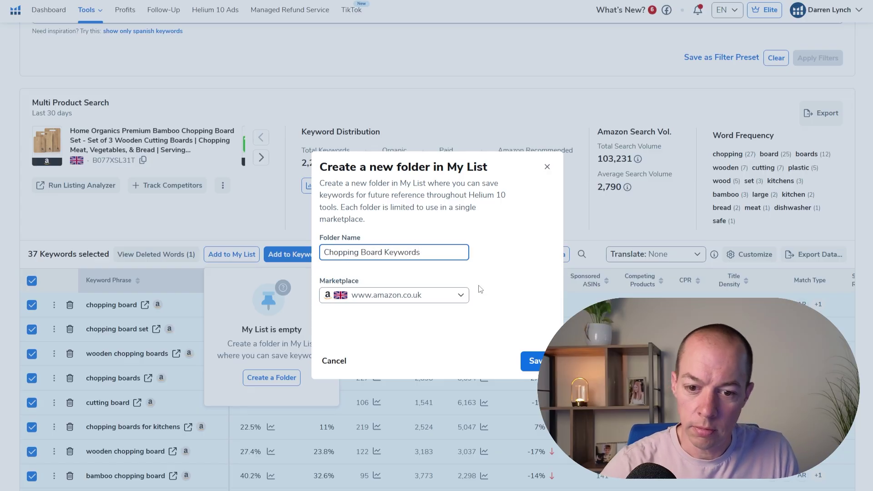
click(531, 361)
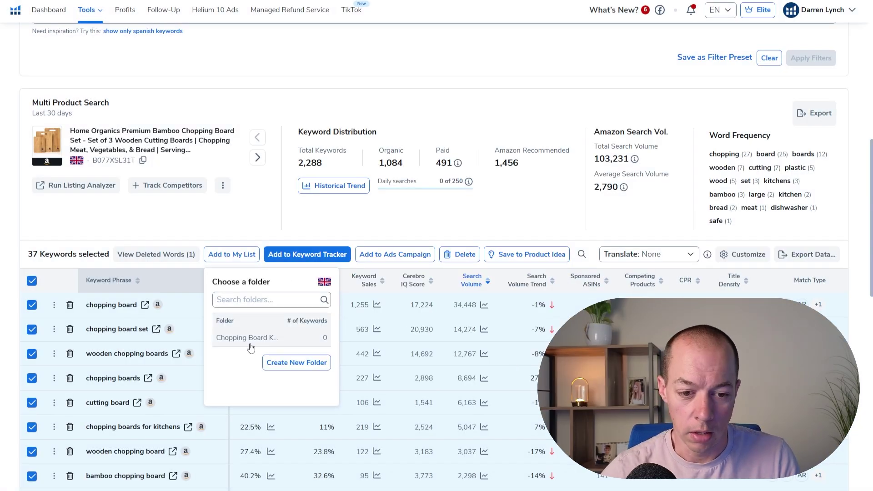
click(241, 341)
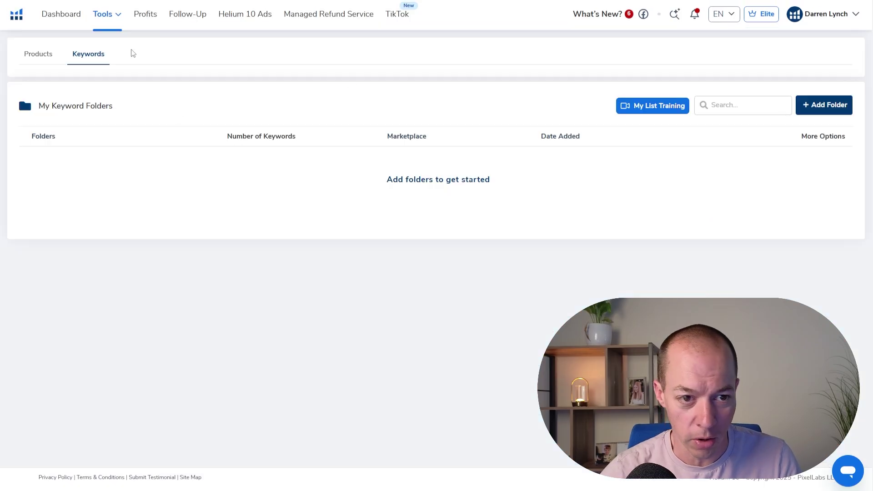
Open the My List keyword folders and check that Chopping Board Keywords holds 37 keywords.
mouse_move(109, 17)
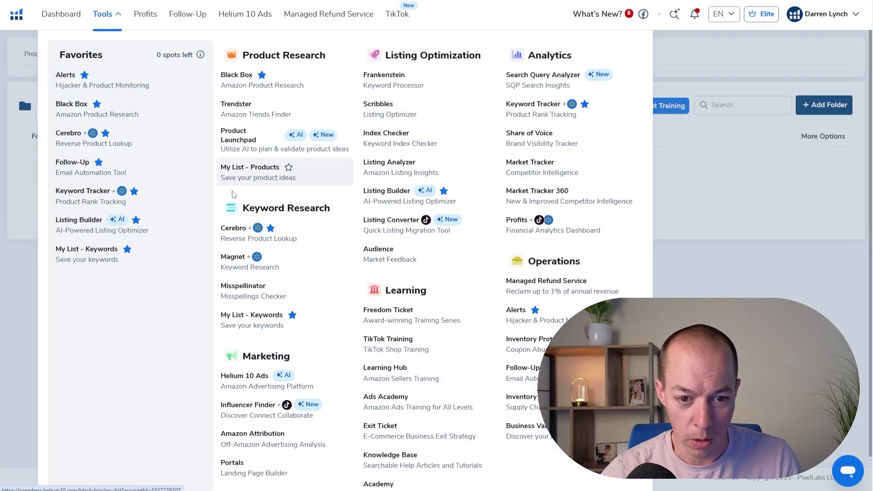
click(251, 318)
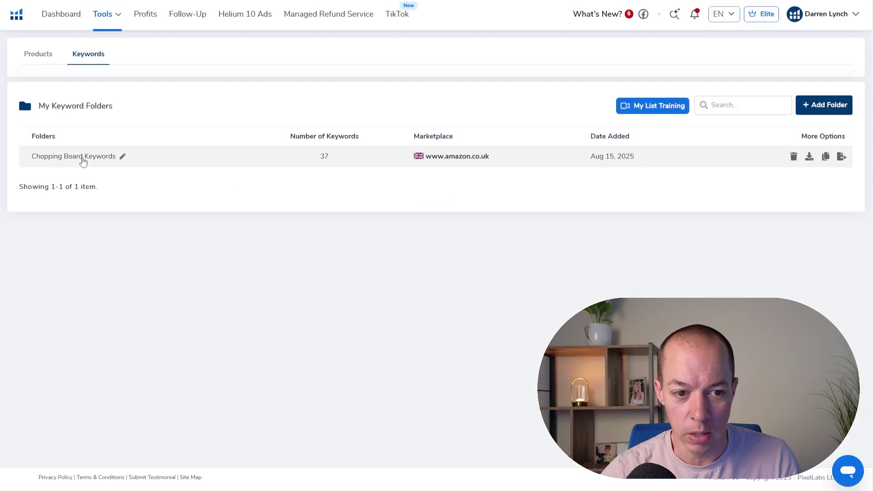
click(83, 159)
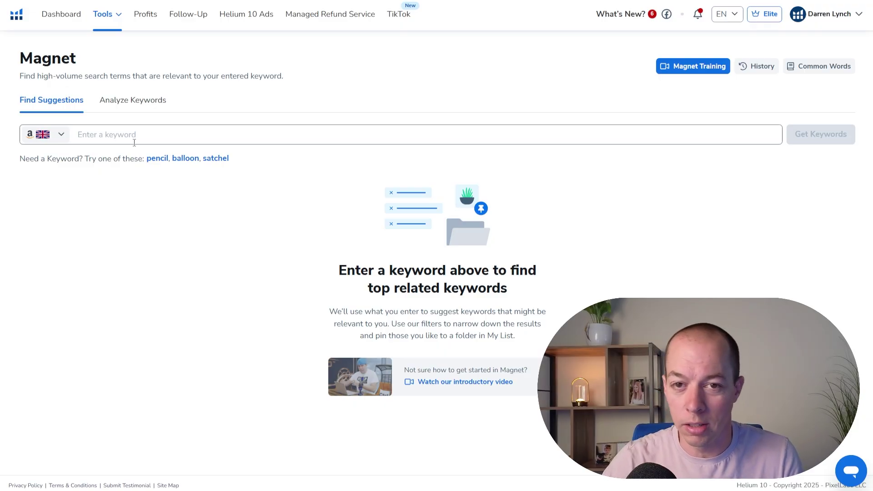
Search Magnet for the seed term 'chopping boards', returning 4,634 keyword suggestions.
click(134, 142)
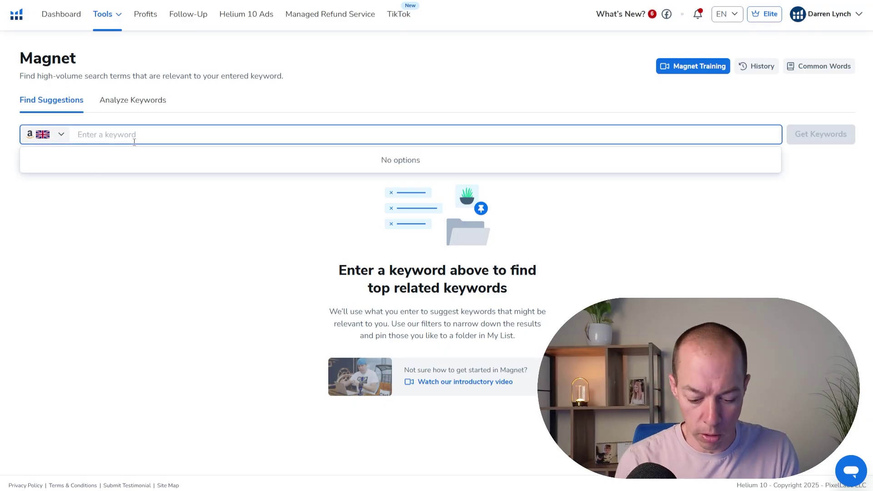
text(chopping boards)
click(815, 133)
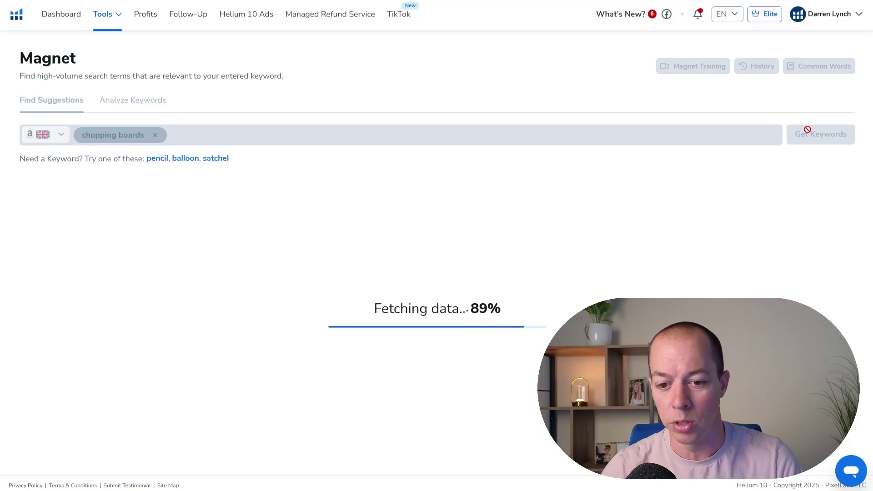
scroll(39, 238, down, 6)
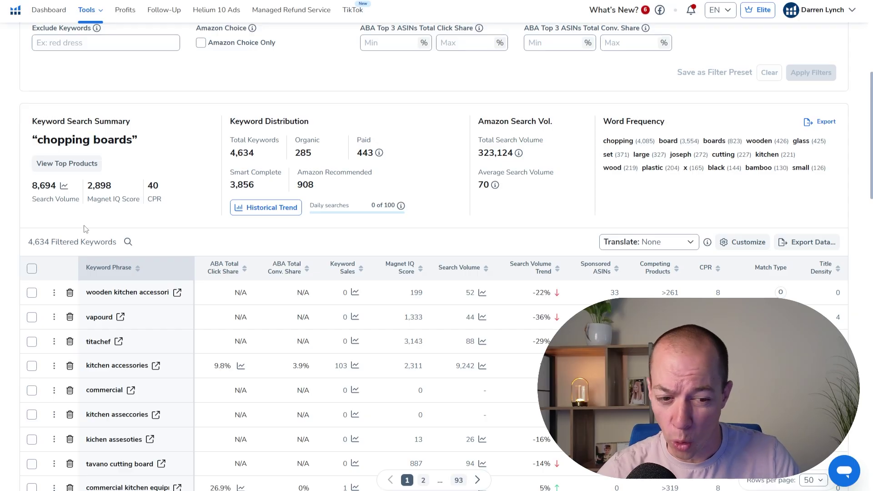
scroll(71, 233, down, 2)
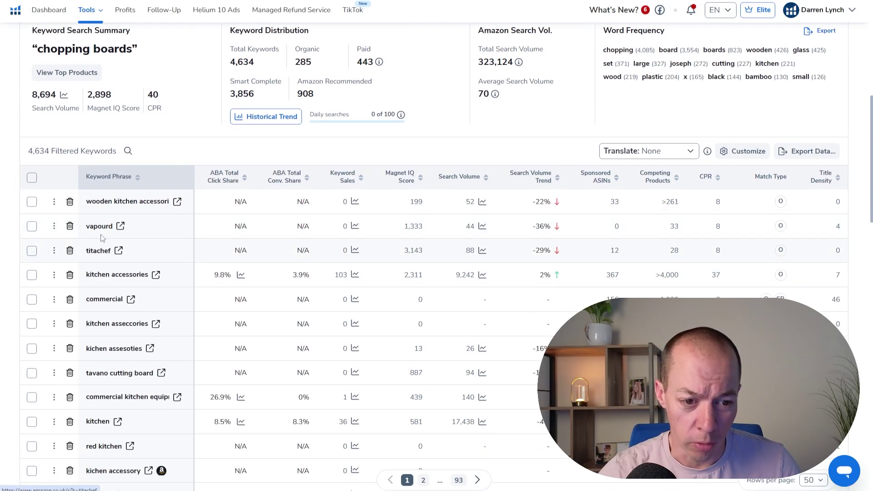
mouse_move(97, 251)
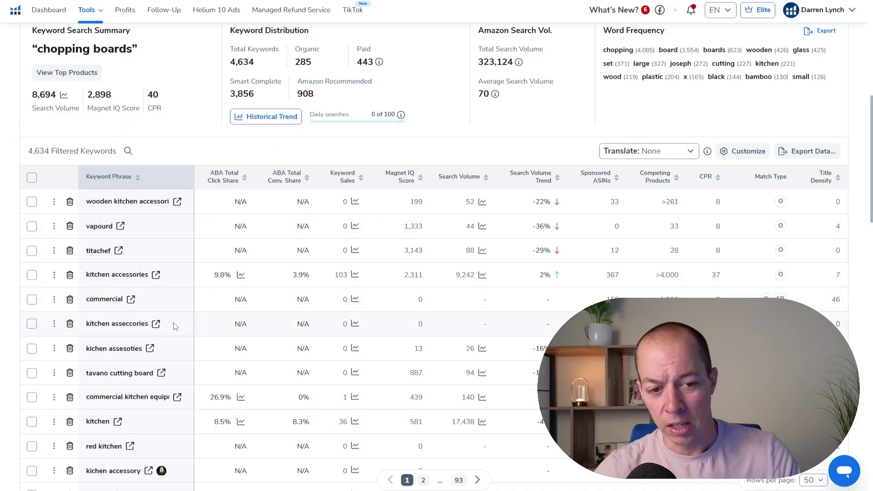
Filter the results to Search Volume minimum 200 and Word Count minimum 2, leaving 179 keywords.
scroll(173, 323, down, 2)
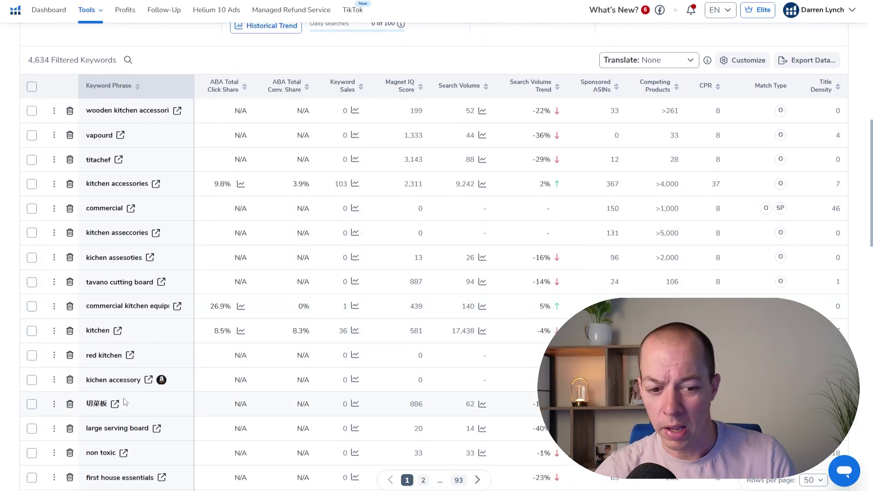
scroll(147, 385, up, 4)
scroll(146, 386, up, 6)
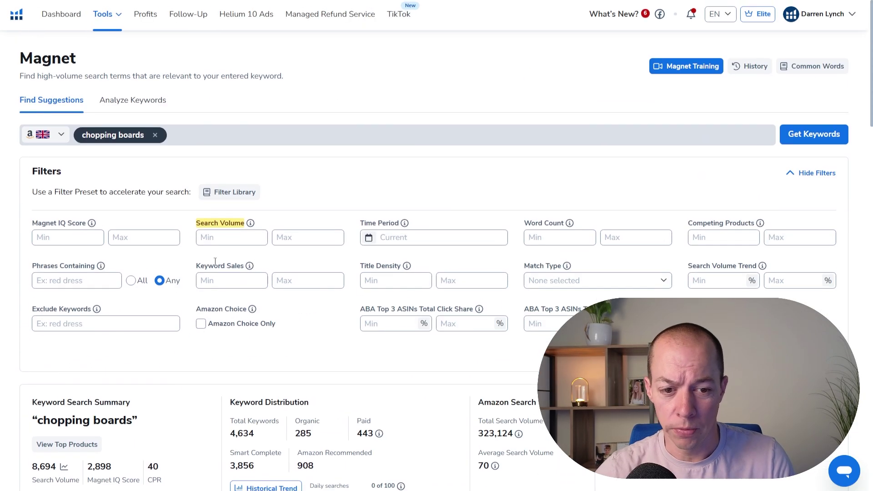
click(215, 239)
text(200)
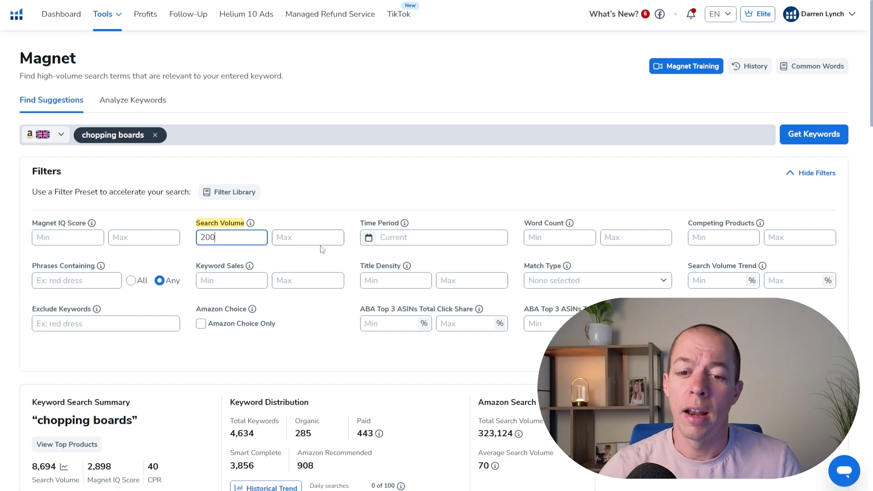
click(550, 240)
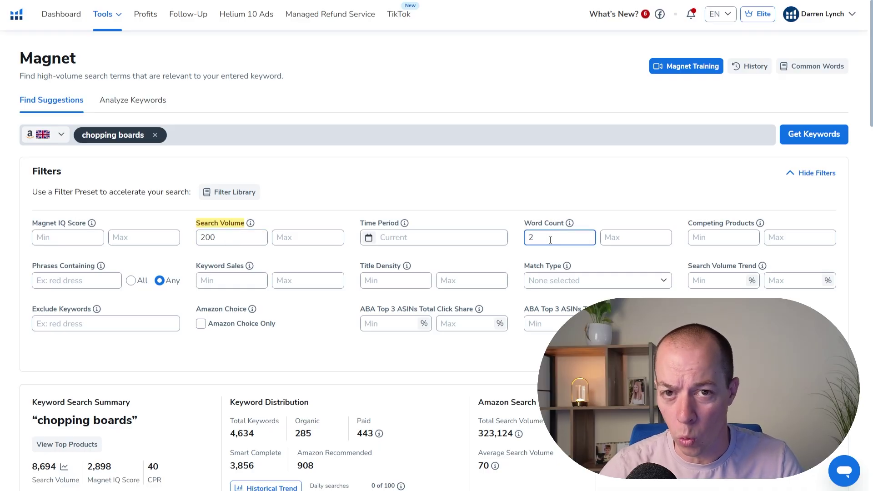
scroll(470, 268, down, 8)
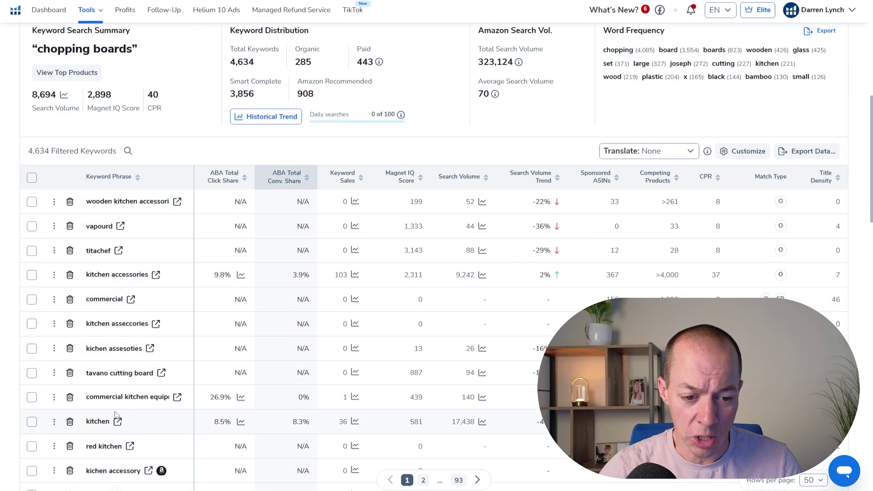
scroll(108, 372, up, 10)
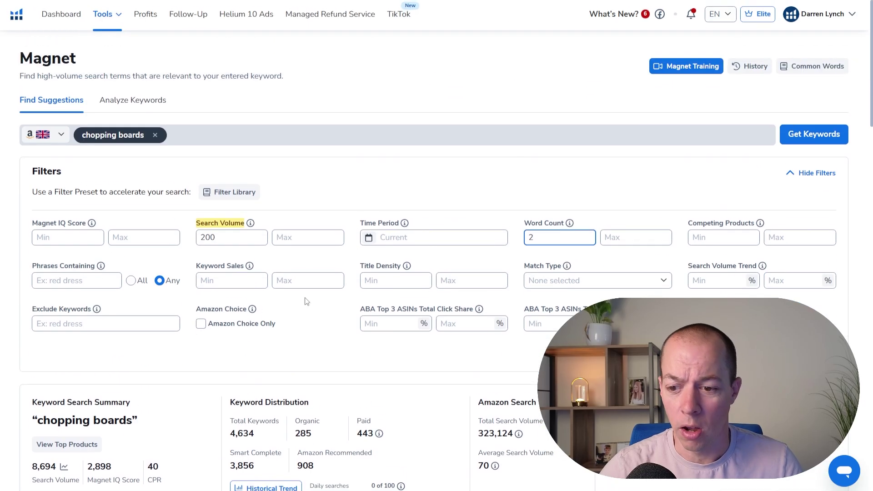
scroll(331, 303, down, 3)
click(813, 210)
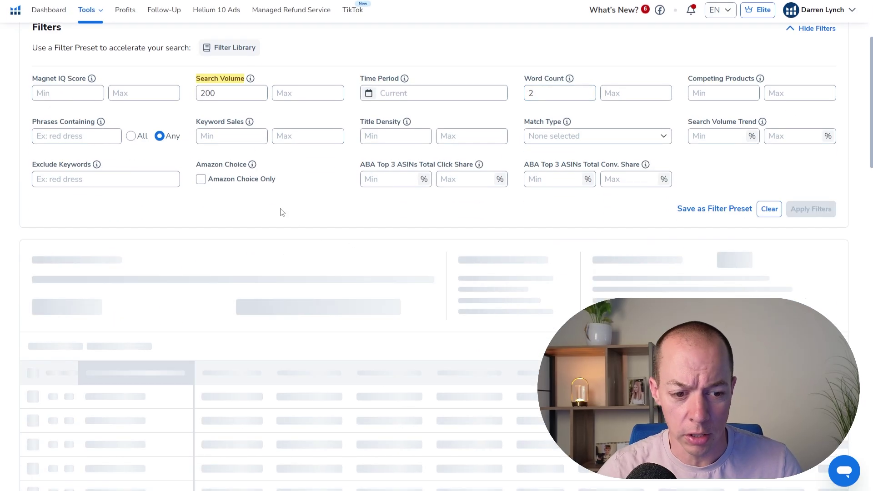
scroll(176, 215, down, 2)
scroll(176, 214, down, 2)
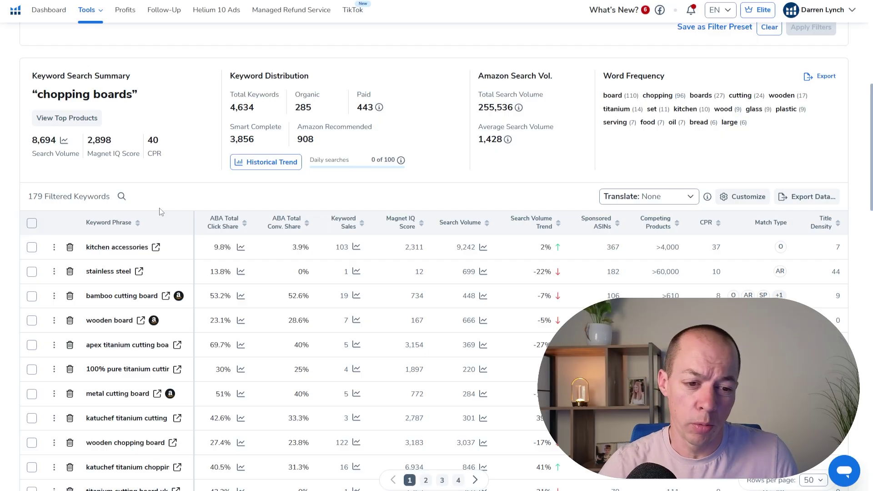
scroll(137, 296, down, 5)
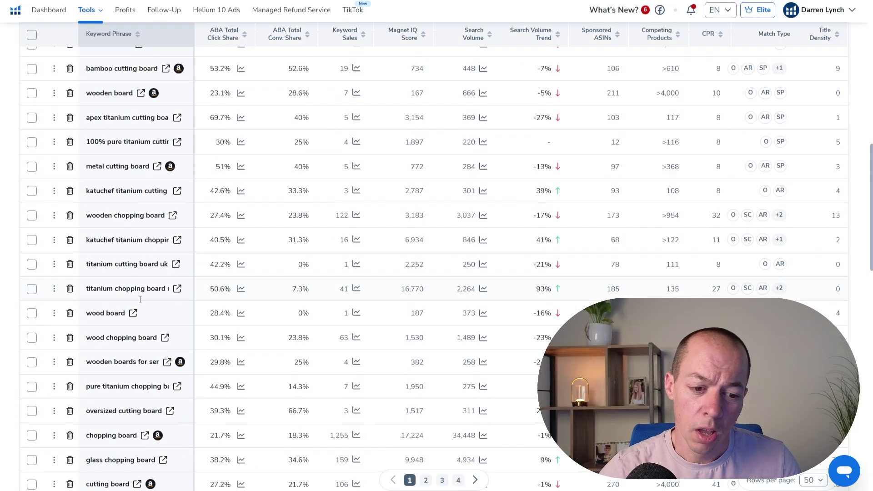
scroll(137, 298, down, 6)
Apply a minimum search volume of 300 to the chopping boards results.
scroll(156, 315, up, 14)
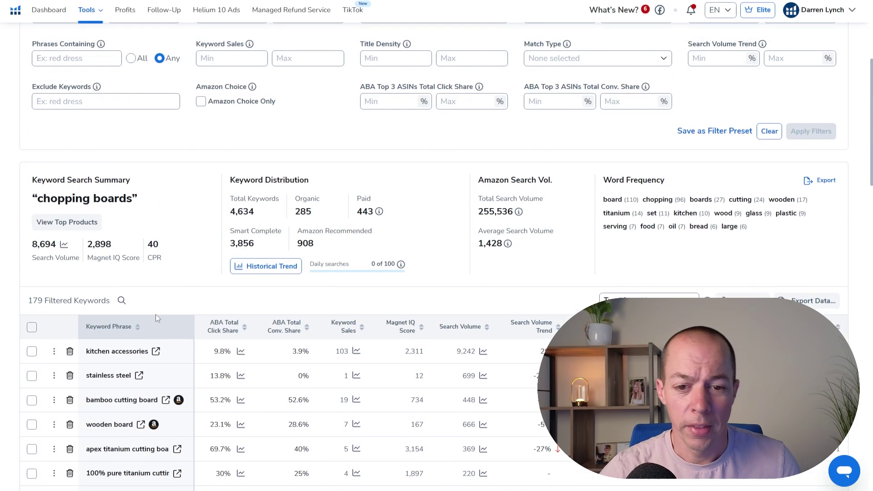
scroll(157, 315, up, 3)
drag(212, 237, 183, 238)
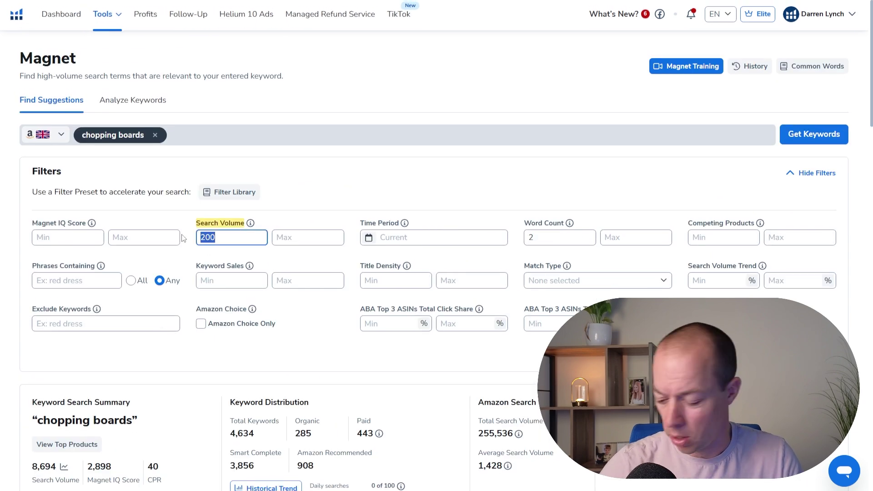
text(300)
key(Return)
Raise the minimum search volume to 400, cutting the list to 100 keywords.
scroll(236, 253, down, 6)
scroll(253, 252, down, 2)
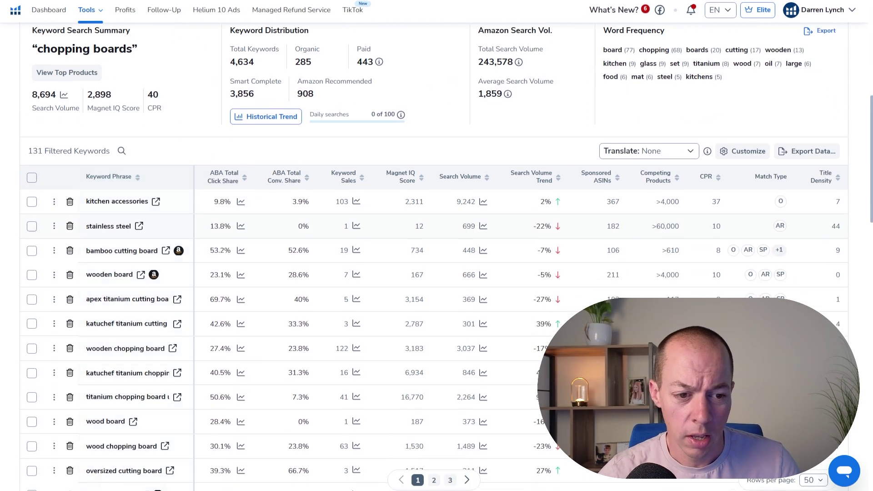
scroll(59, 273, up, 8)
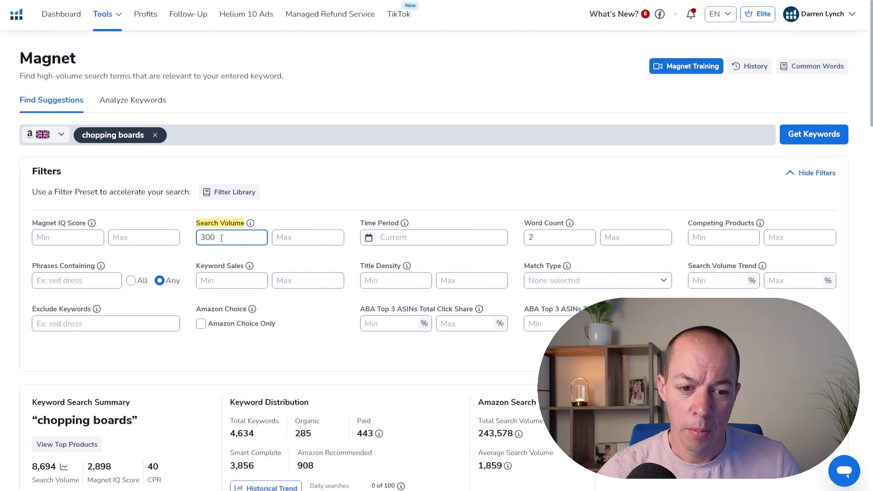
drag(216, 236, 190, 239)
text(4)
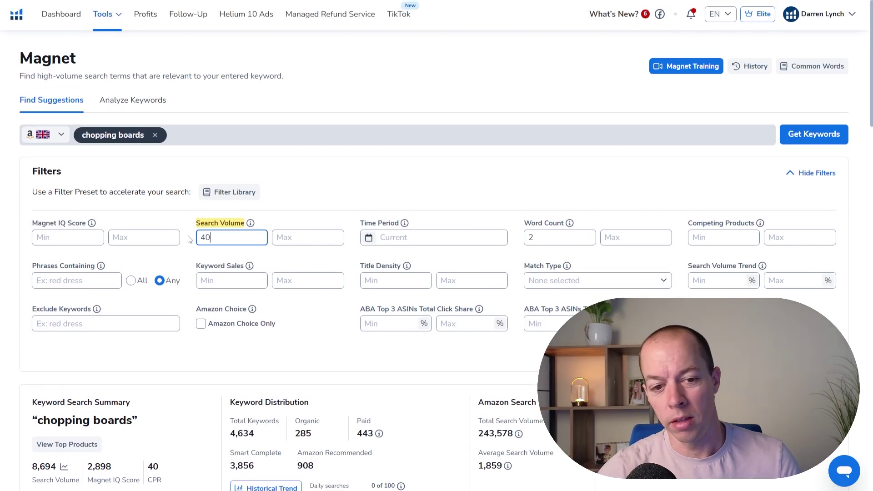
key(Return)
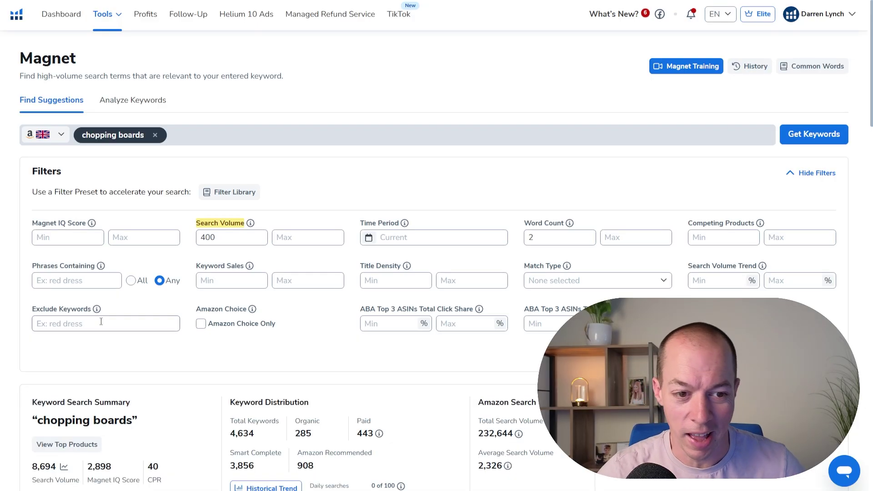
scroll(123, 286, down, 6)
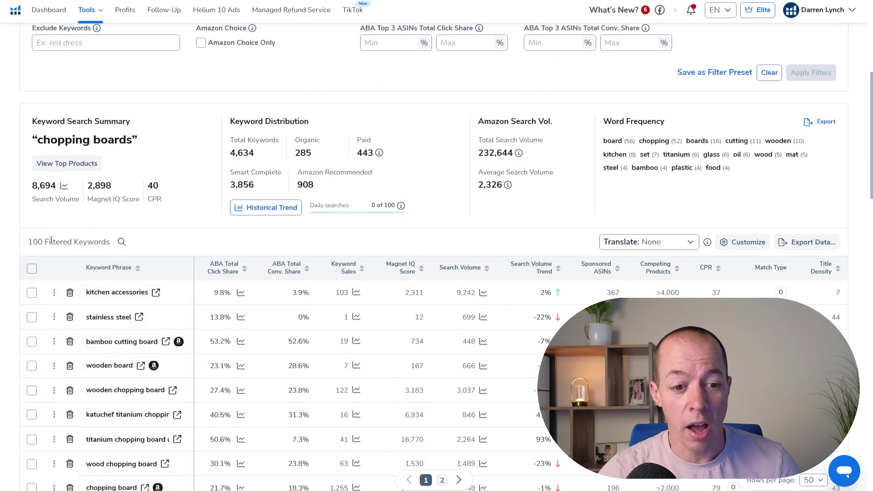
scroll(52, 241, down, 2)
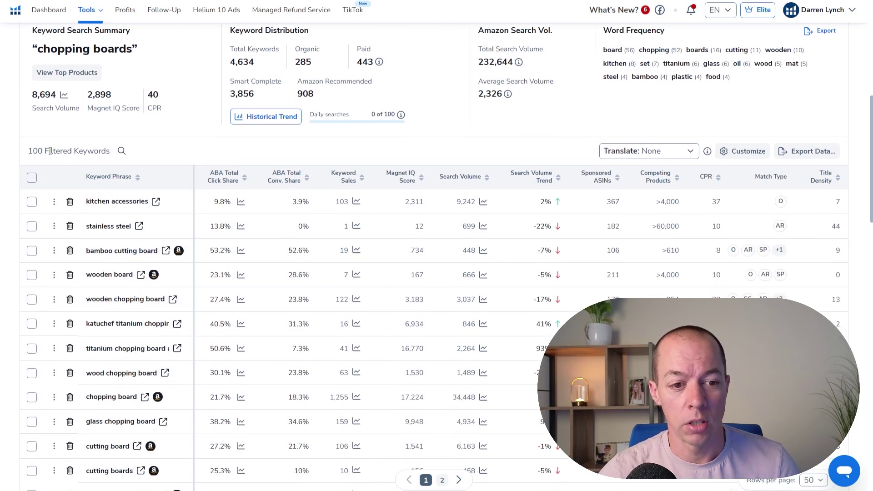
Delete the stainless steel and katuchef titanium chopping board keywords from the results.
scroll(155, 387, down, 2)
mouse_move(155, 385)
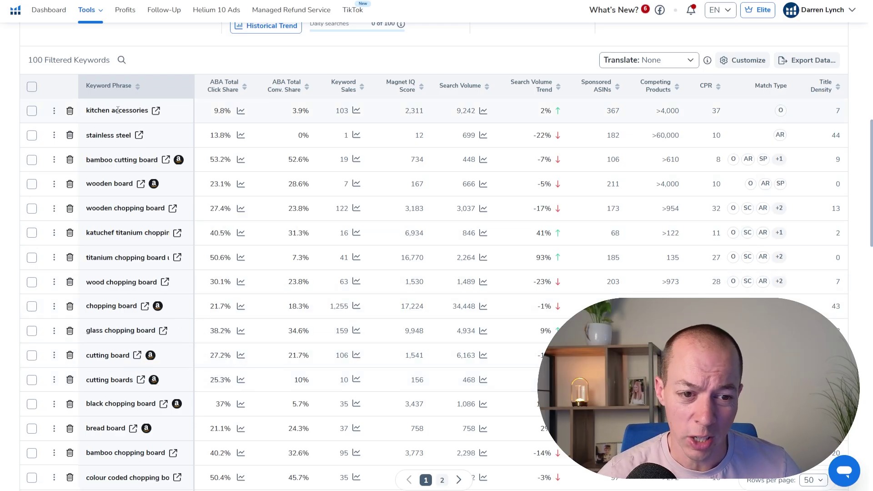
mouse_move(118, 110)
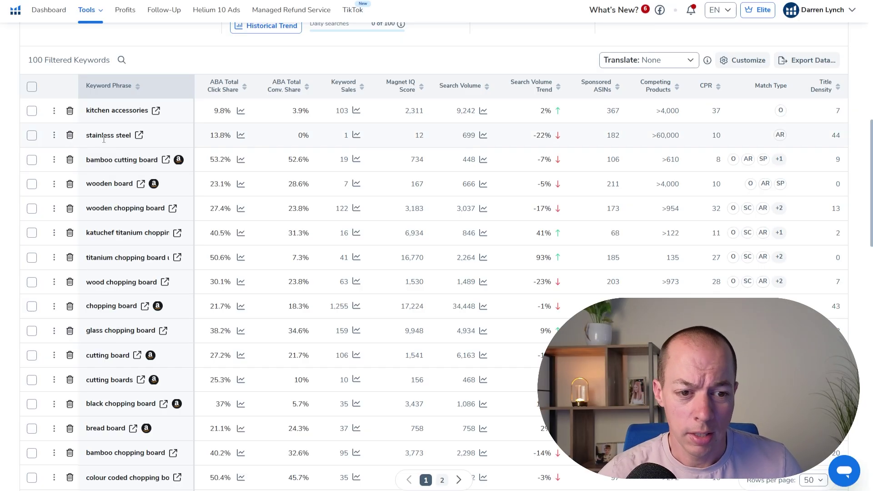
click(70, 135)
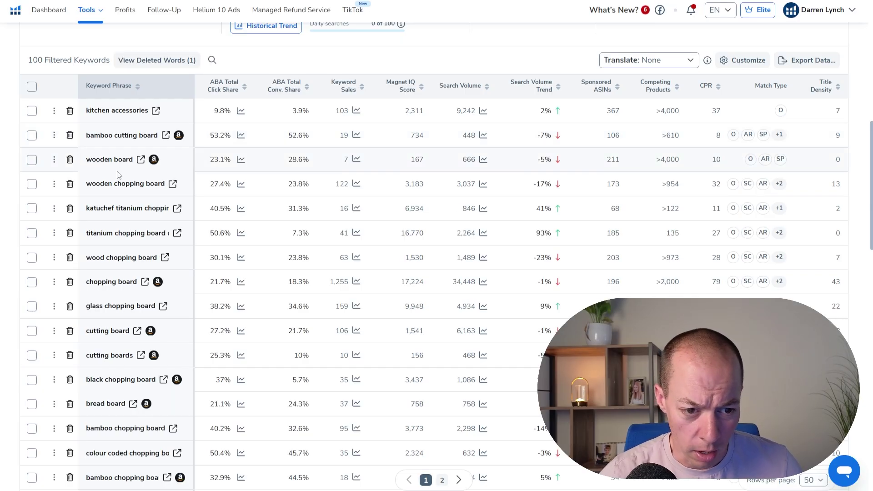
click(70, 210)
scroll(100, 241, down, 3)
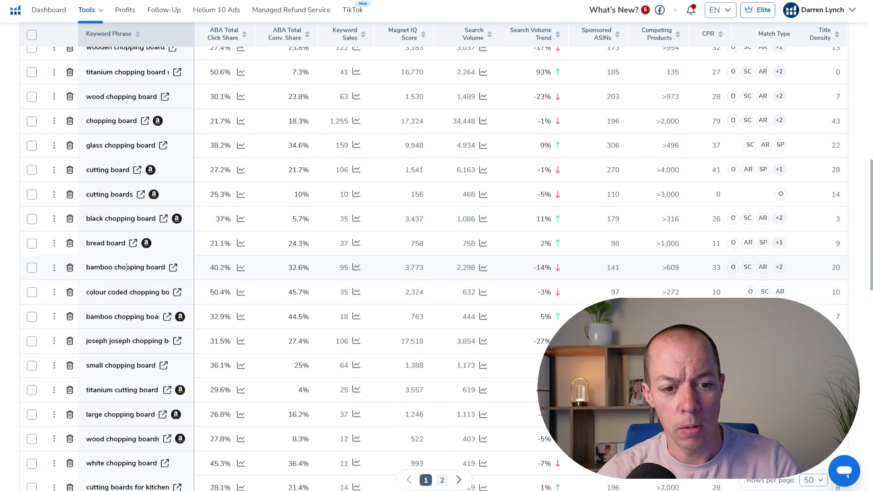
scroll(126, 267, down, 7)
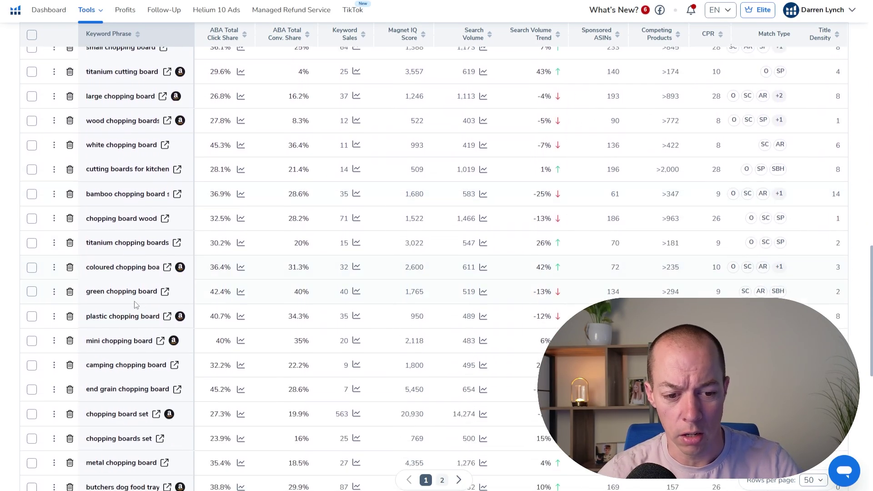
scroll(132, 313, up, 15)
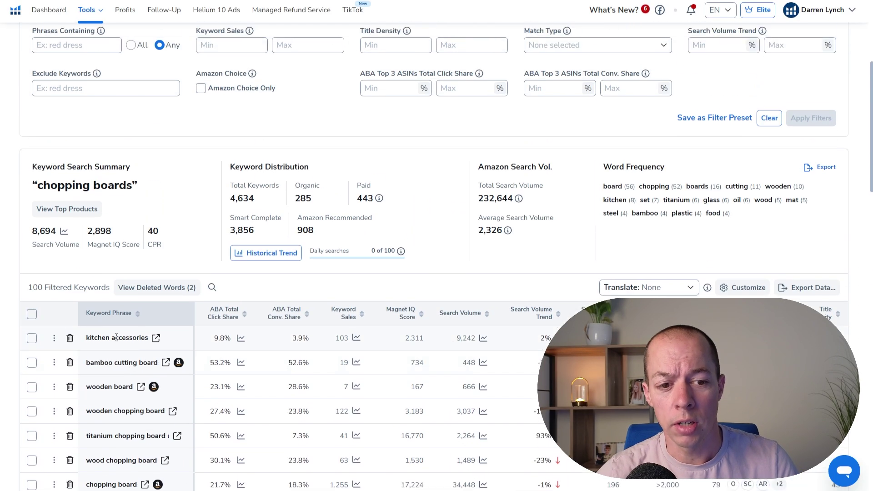
scroll(116, 337, down, 2)
mouse_move(127, 316)
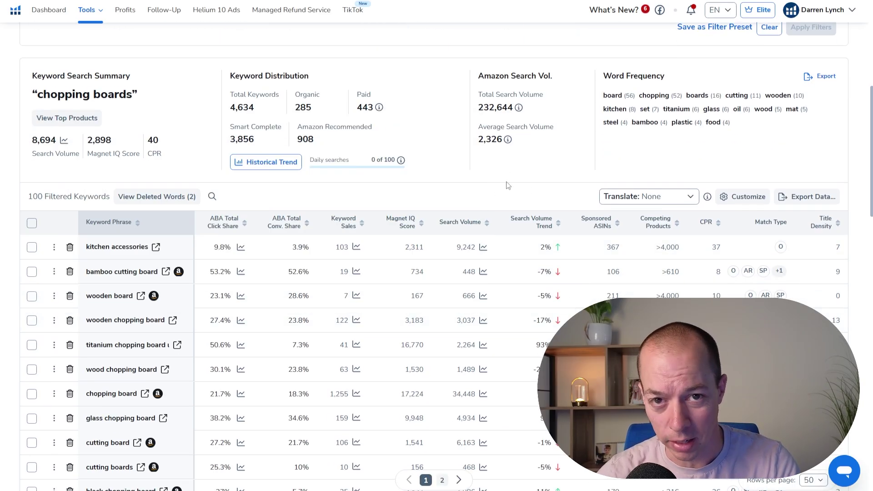
Show 150 rows per page and select all 98 remaining keywords.
click(31, 224)
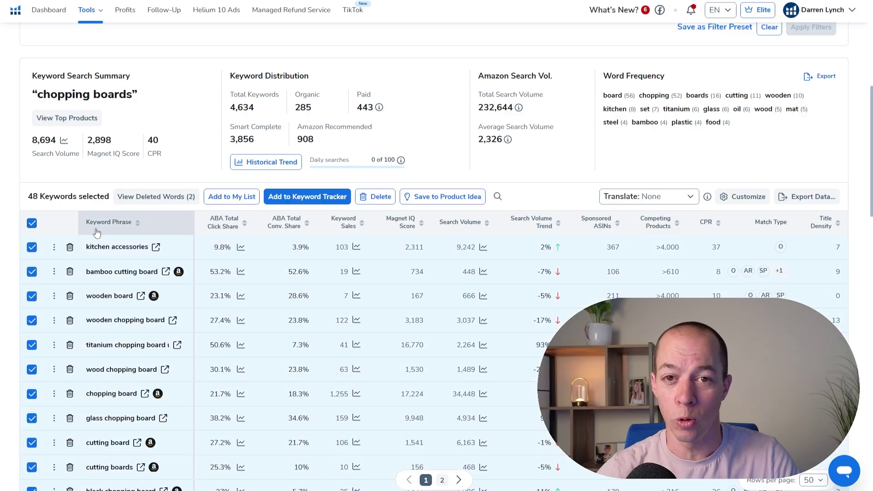
click(31, 224)
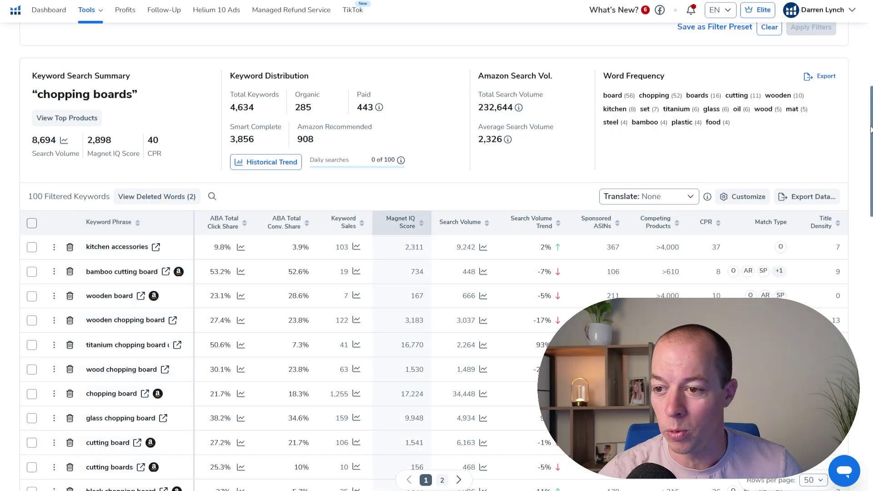
scroll(403, 223, down, 8)
scroll(402, 222, down, 8)
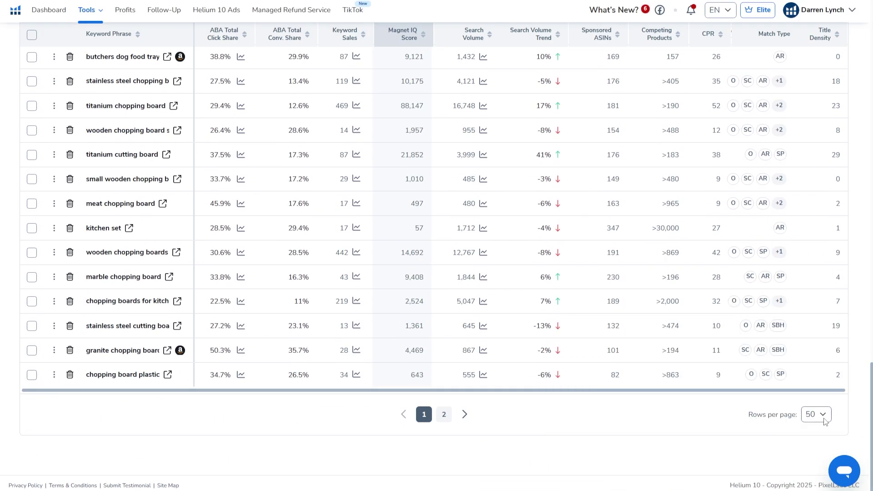
click(825, 422)
click(817, 389)
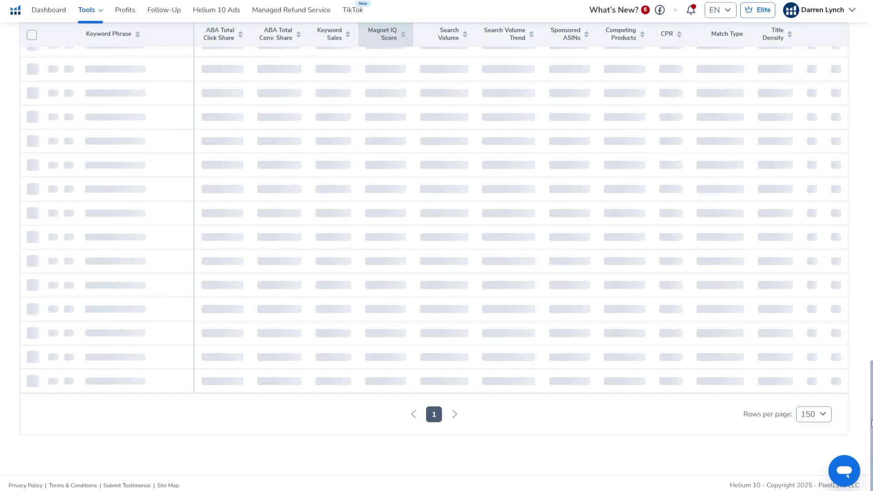
drag(870, 289, 867, 130)
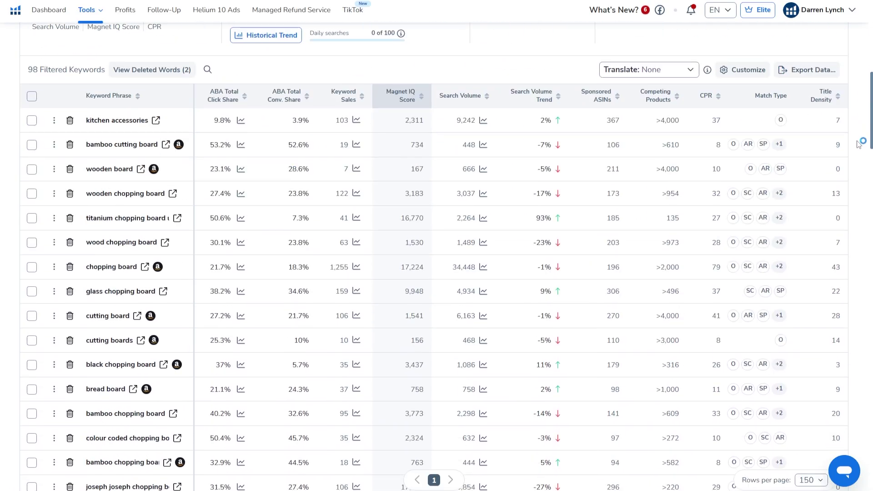
click(32, 97)
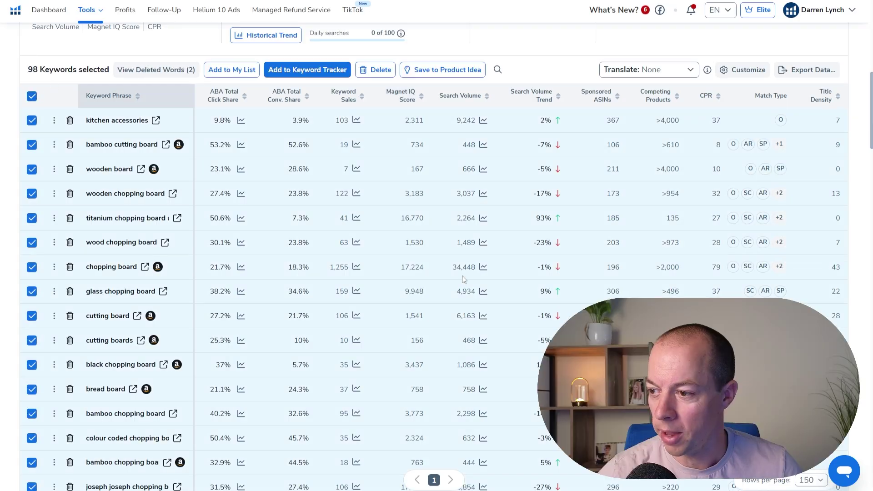
Add the 98 selected keywords to the Chopping Board Keywords folder, bringing it to 111.
click(229, 75)
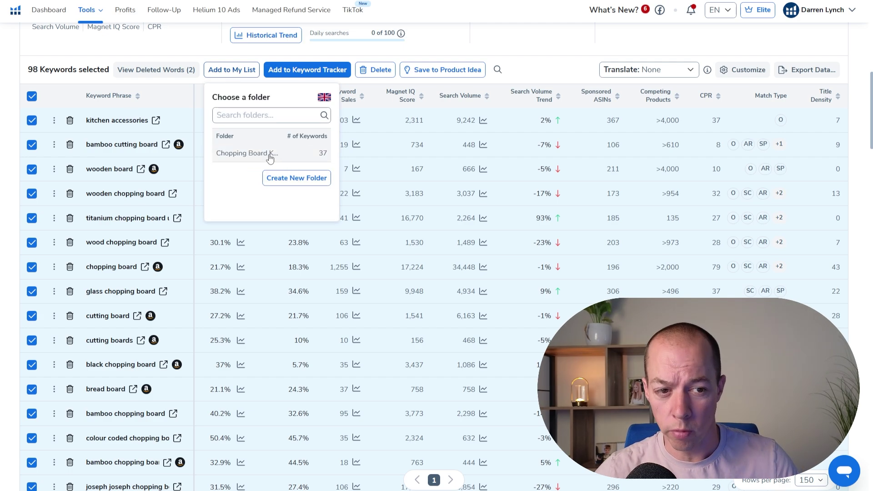
click(270, 154)
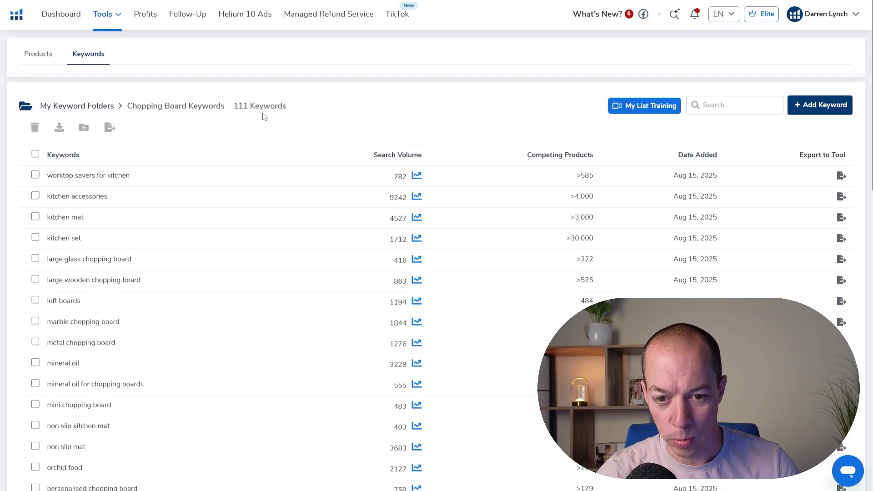
scroll(189, 226, down, 2)
scroll(101, 331, down, 1)
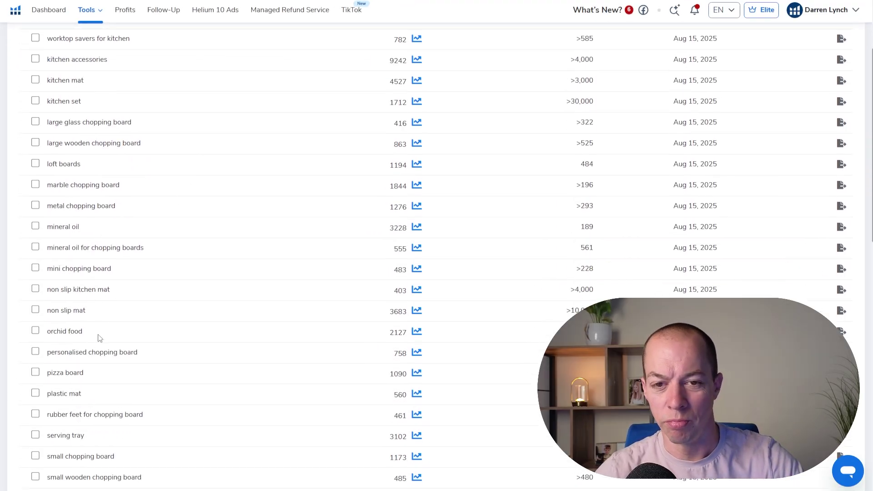
scroll(138, 279, up, 3)
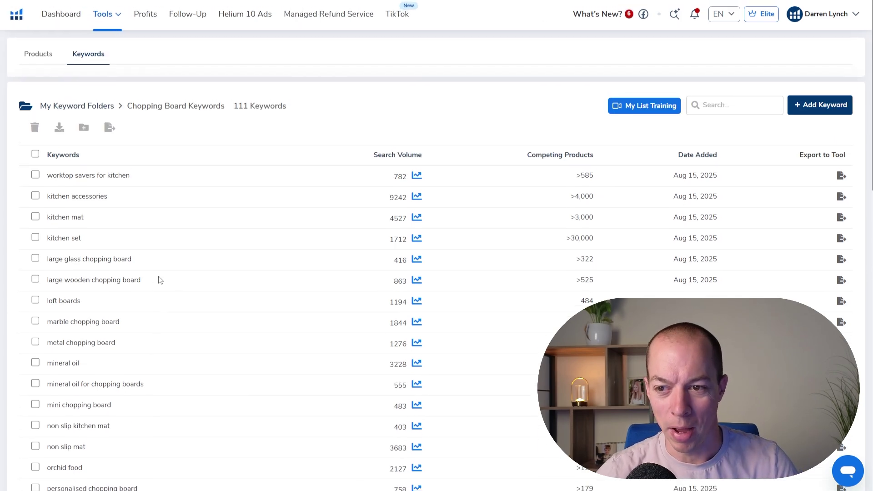